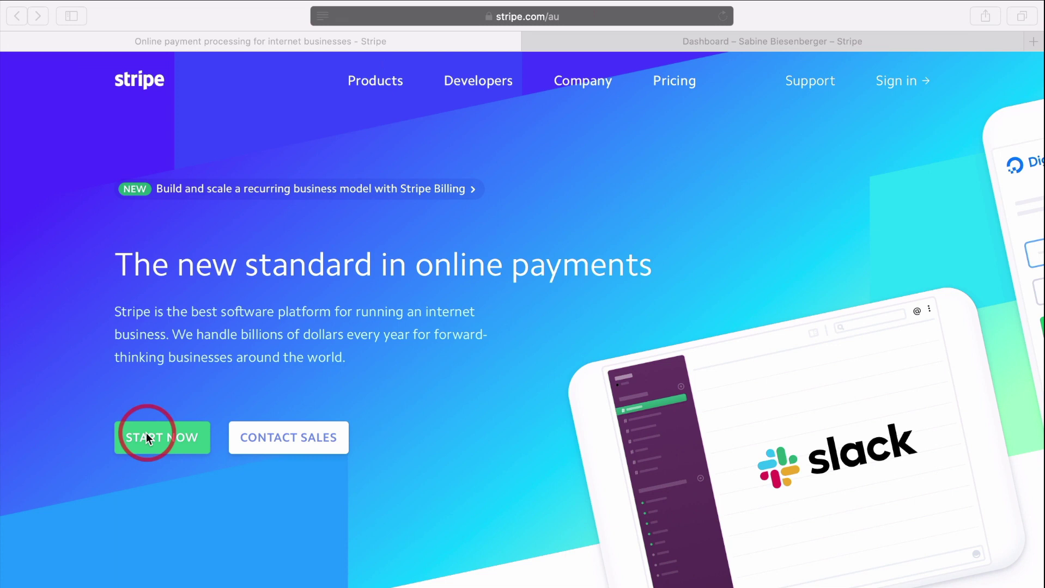
Review Stripe's Australian card fees (1.75% + A$0.30 domestic, 2.9% + A$0.30 international), then go to sign-in.
left_click(677, 81)
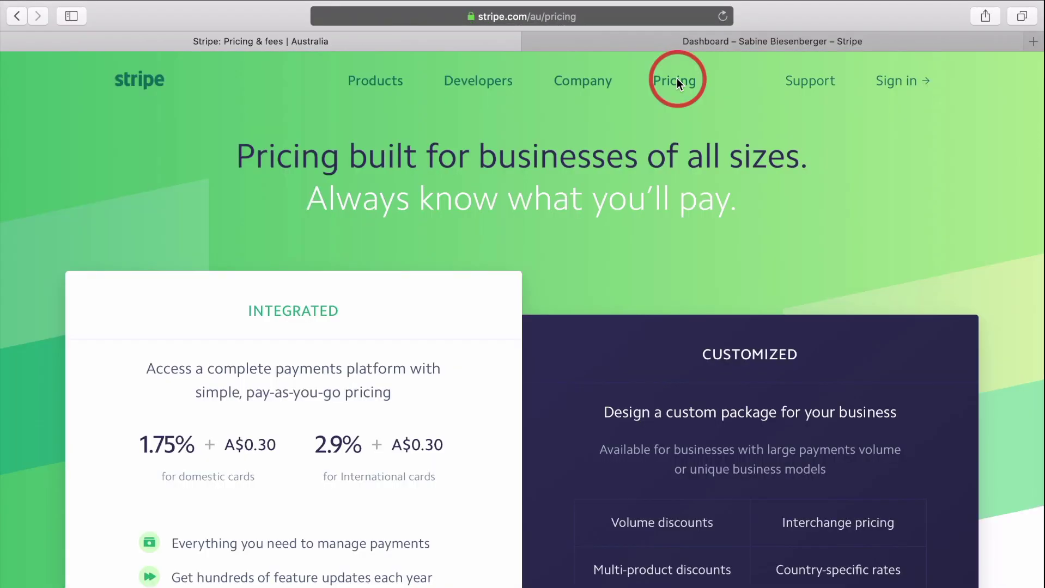
scroll(326, 443, "down", 2)
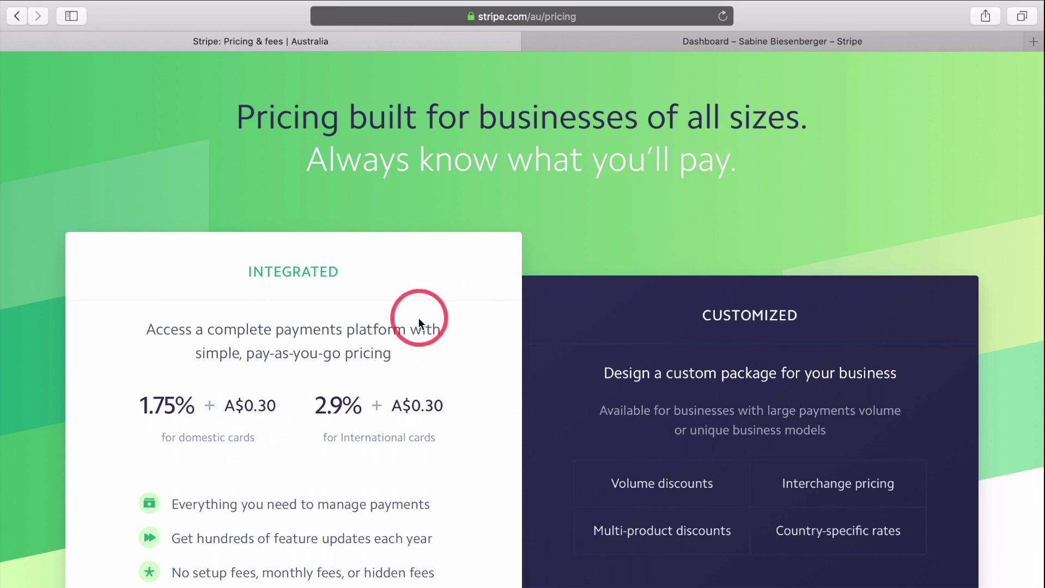
scroll(419, 318, "up", 2)
left_click(900, 82)
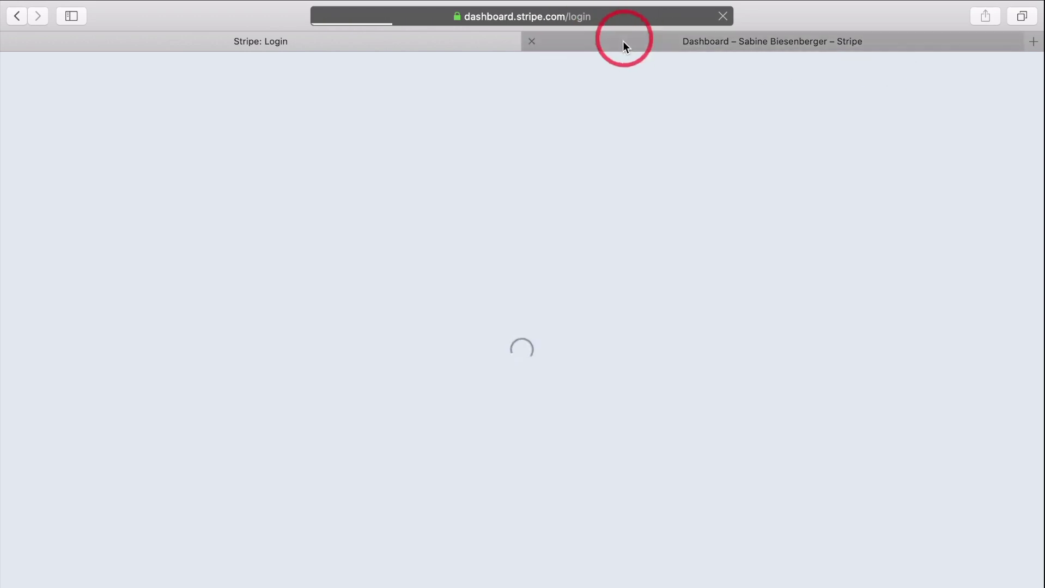
Switch to the signed-in dashboard, view the Developers API overview, then open Business settings.
left_click(623, 43)
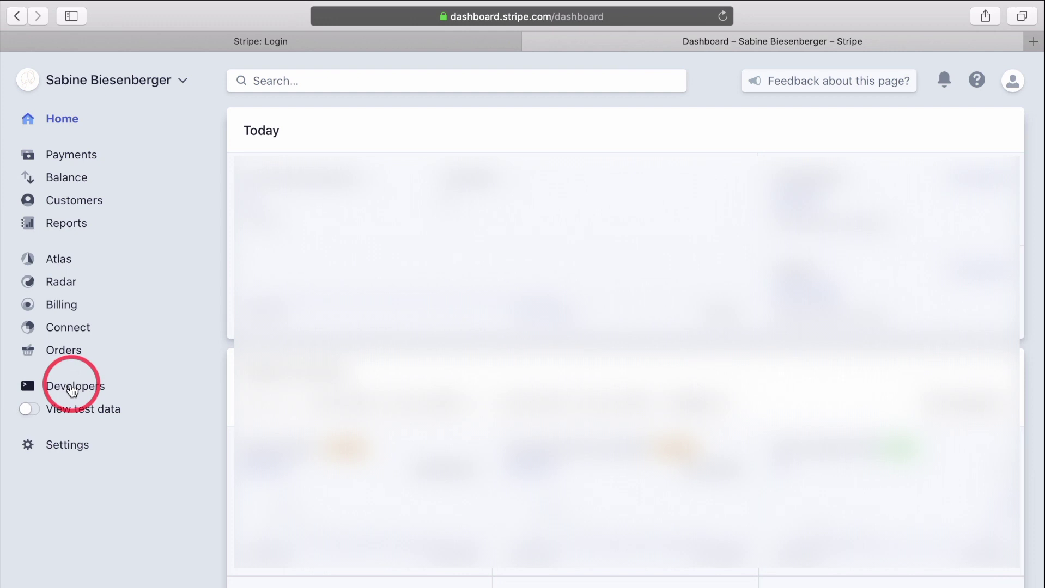
left_click(73, 391)
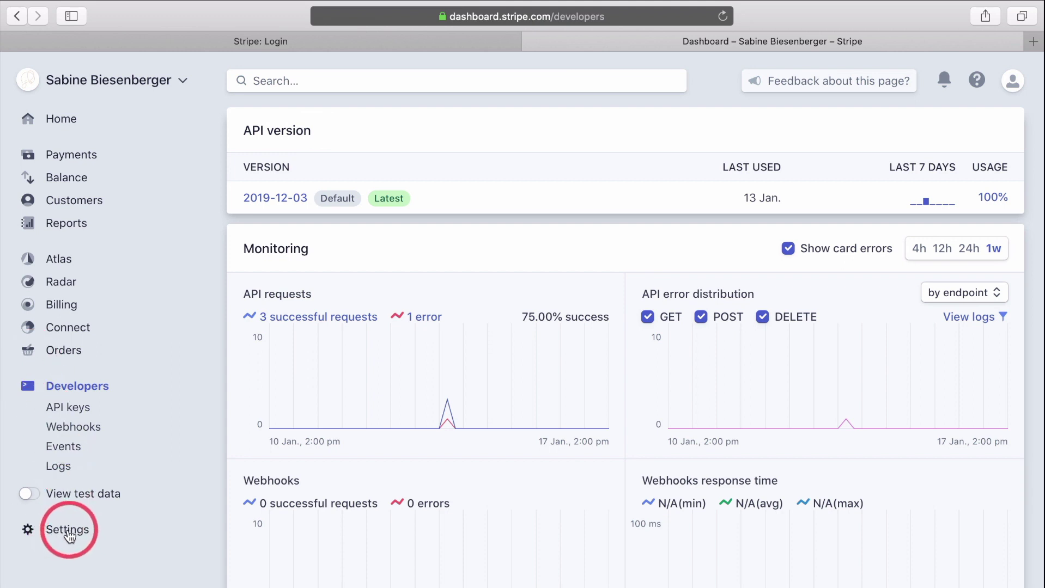
left_click(68, 534)
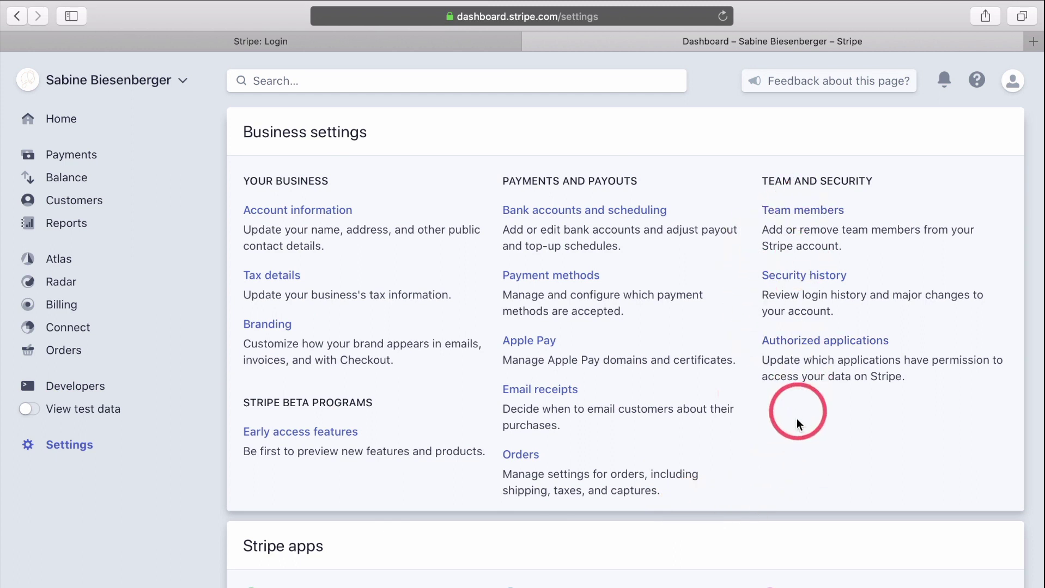
Scroll through the Business settings page to review its options.
scroll(475, 457, "down", 4)
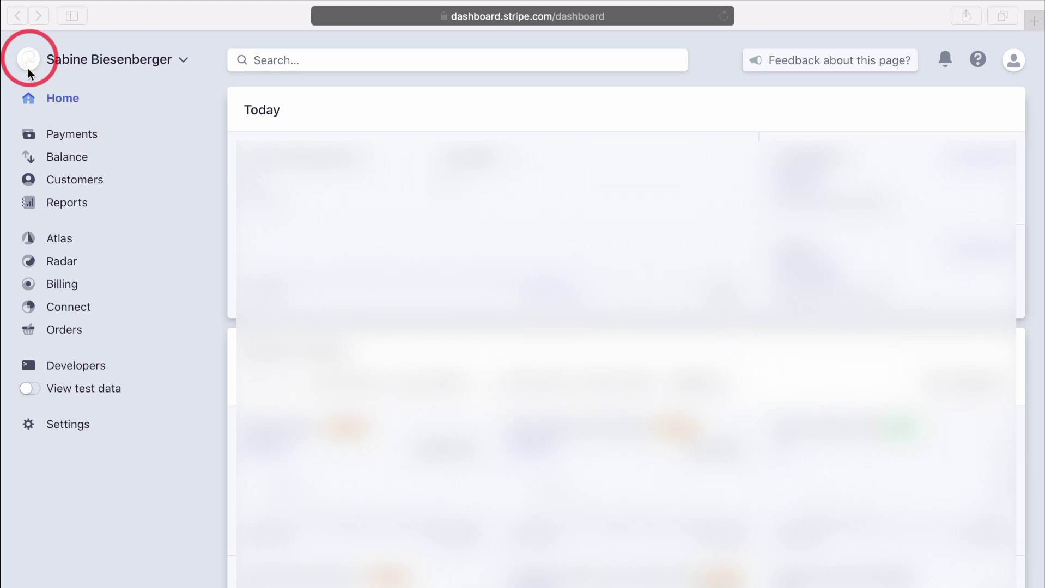
Go to Billing > Invoices and start a new invoice.
left_click(58, 287)
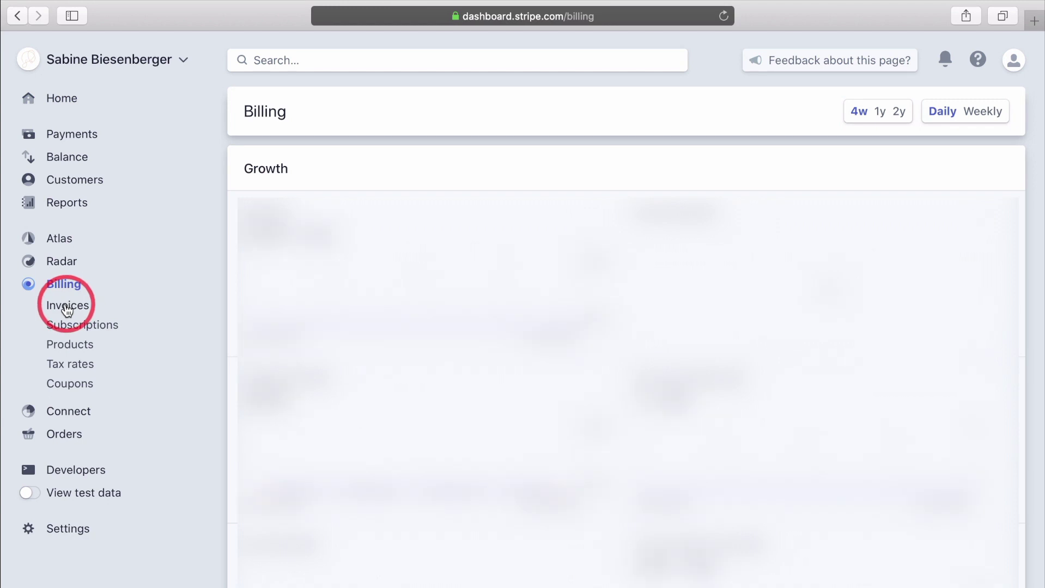
left_click(67, 310)
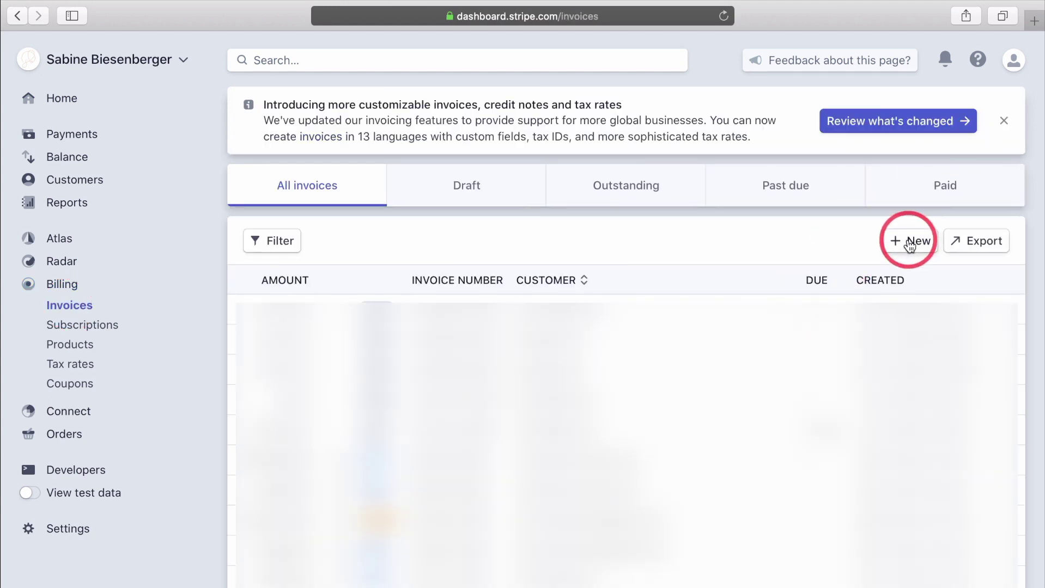
left_click(910, 245)
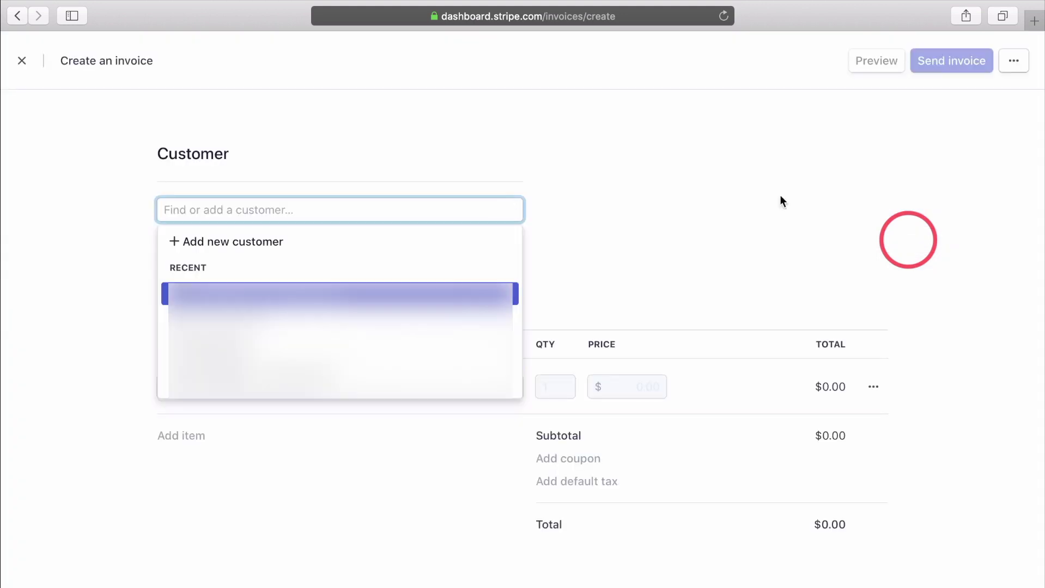
Add a new customer with their name, account email and description '1:1 Life Coaching Client'.
left_click(198, 243)
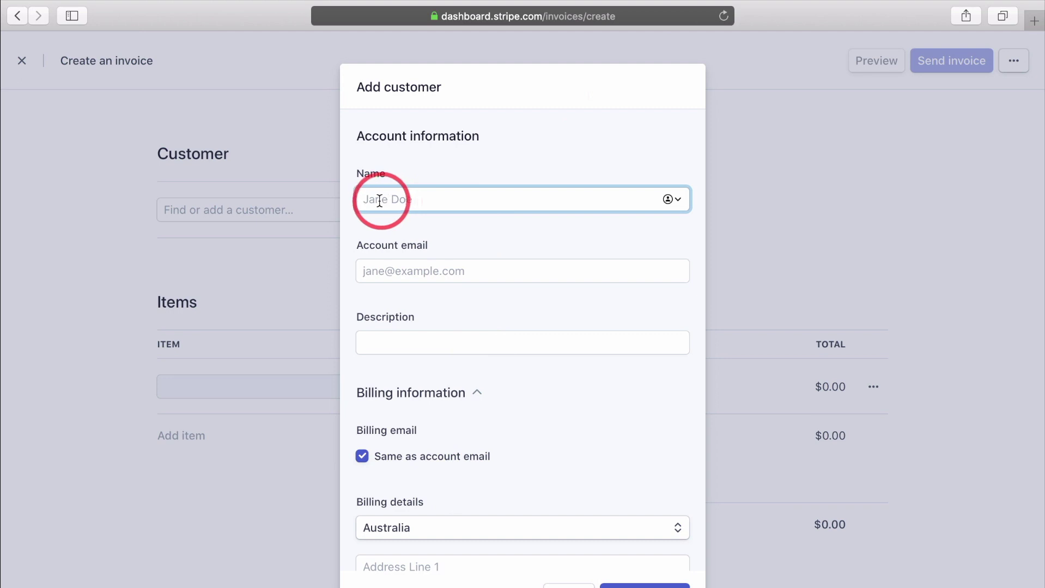
type("Jane Test")
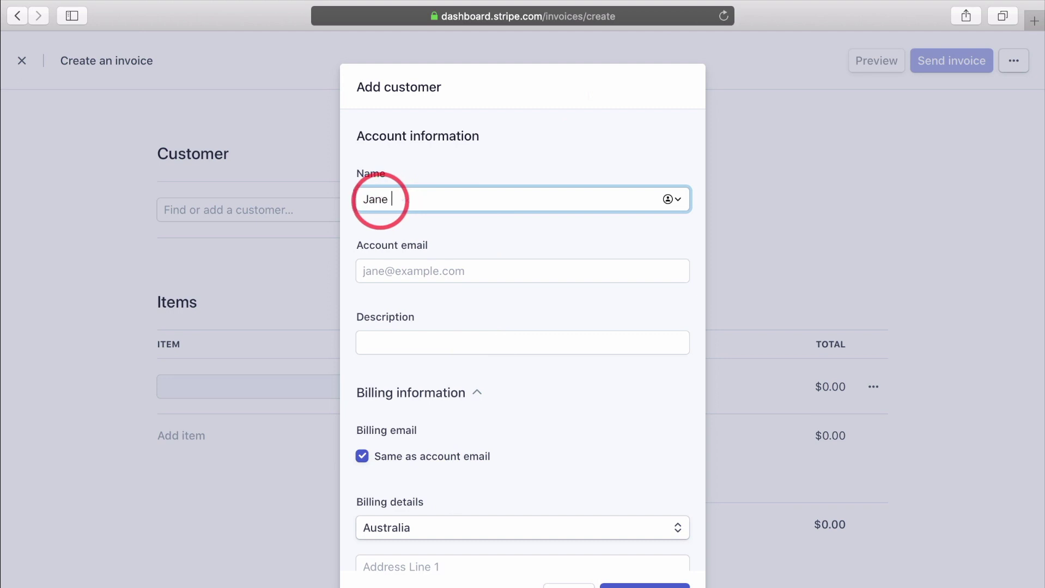
left_click(372, 270)
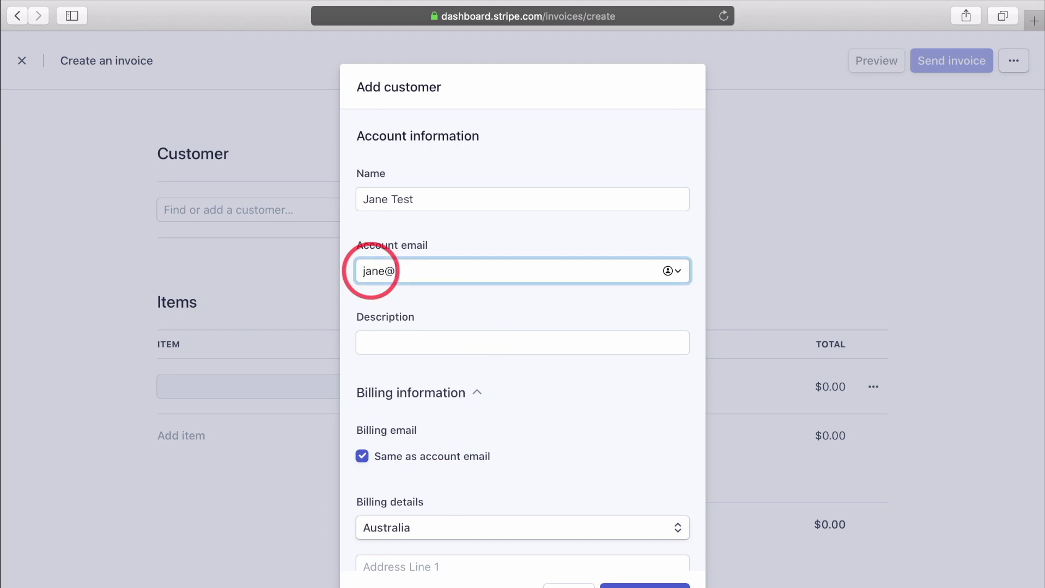
left_click(388, 348)
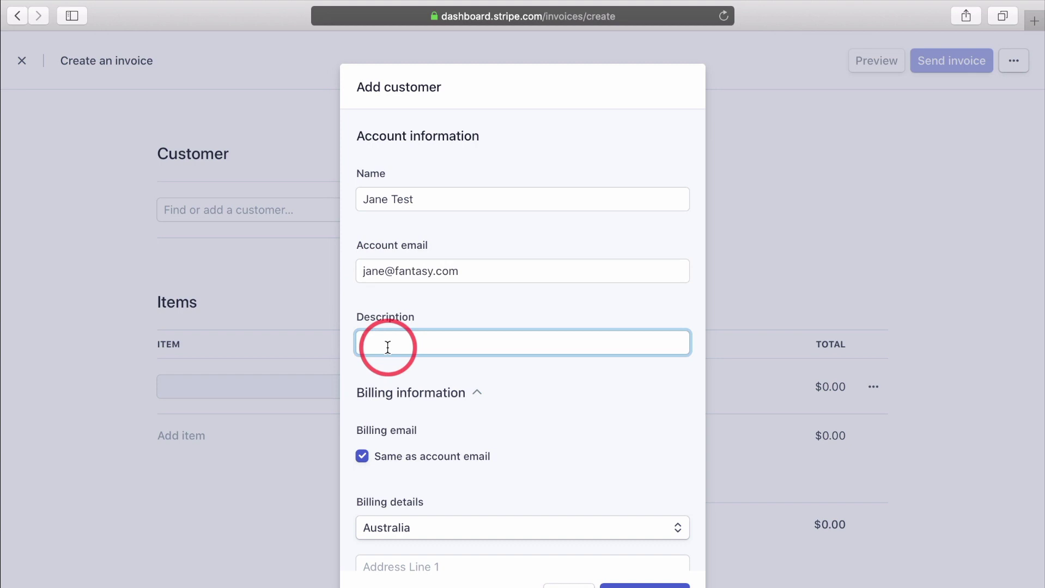
type("1:1 Life Coaching Client")
Keep the customer's billing email the same as the account email.
scroll(458, 410, "down", 2)
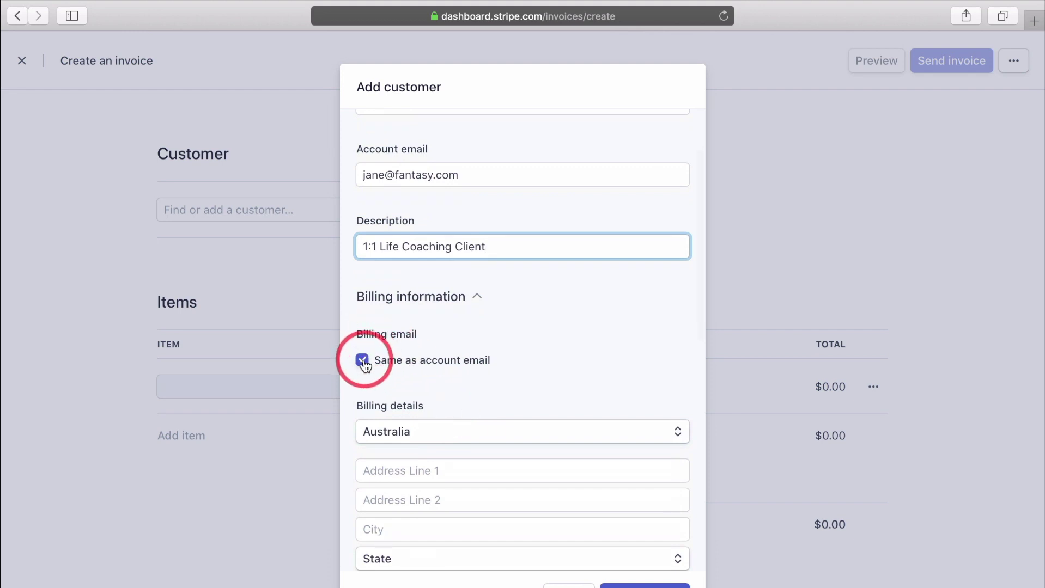
left_click(362, 361)
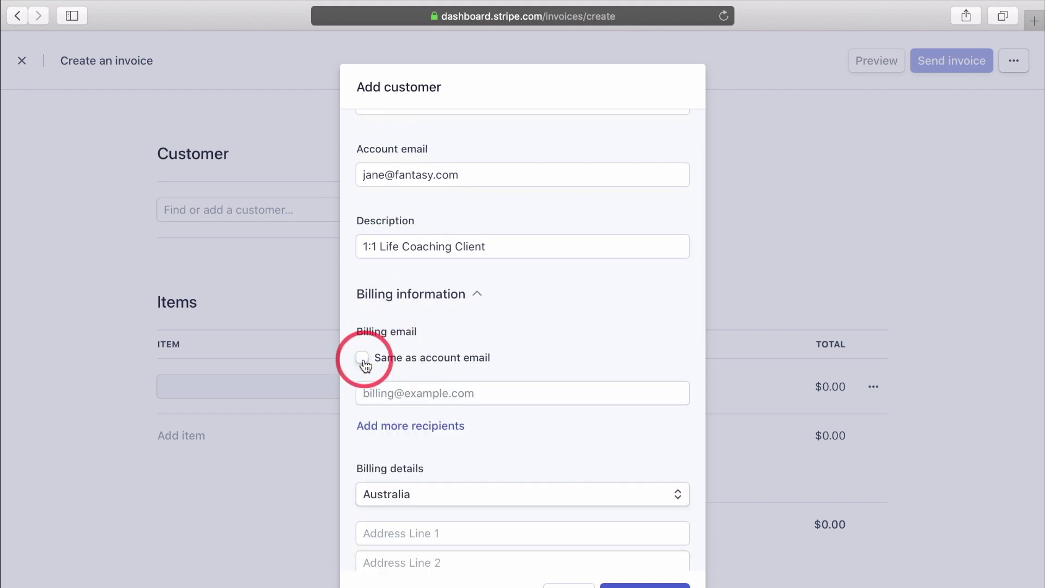
left_click(362, 359)
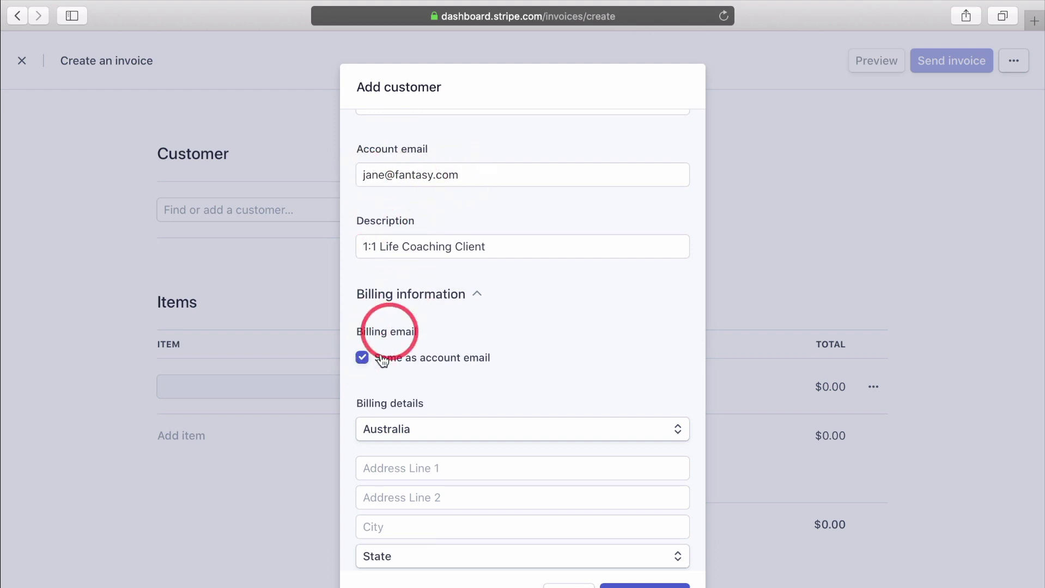
left_click(362, 361)
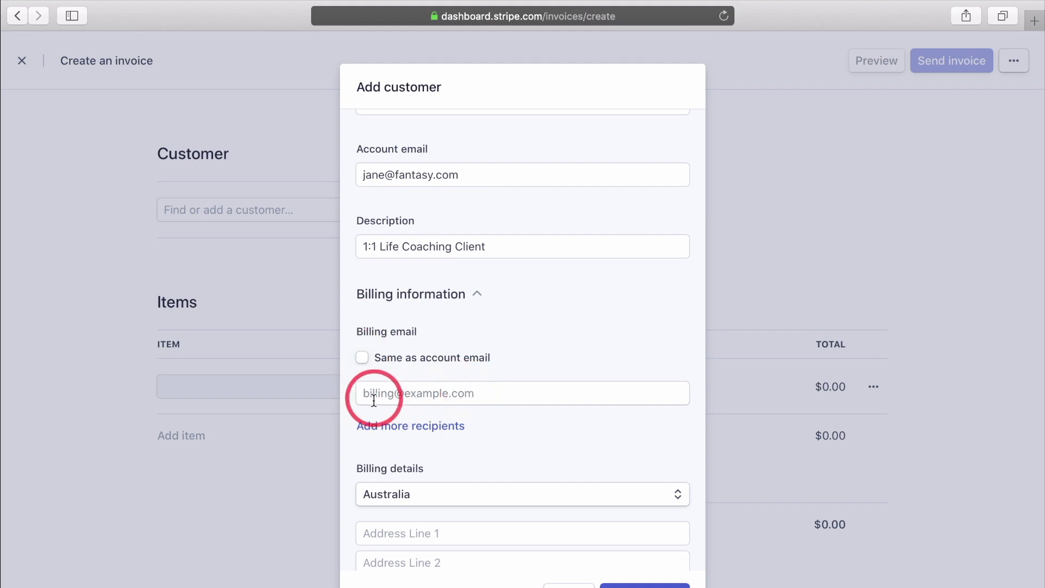
left_click(361, 358)
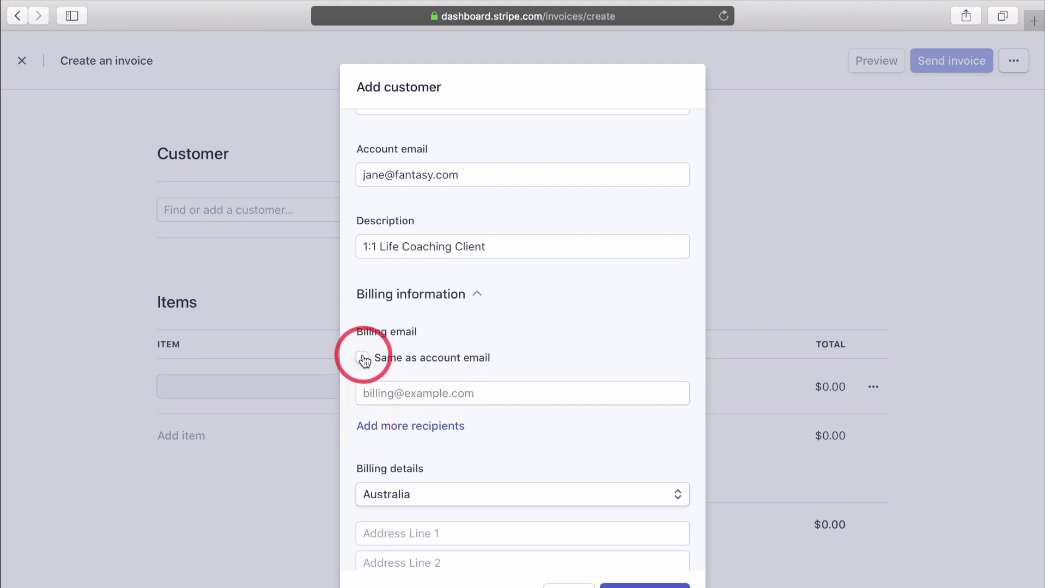
scroll(394, 394, "down", 5)
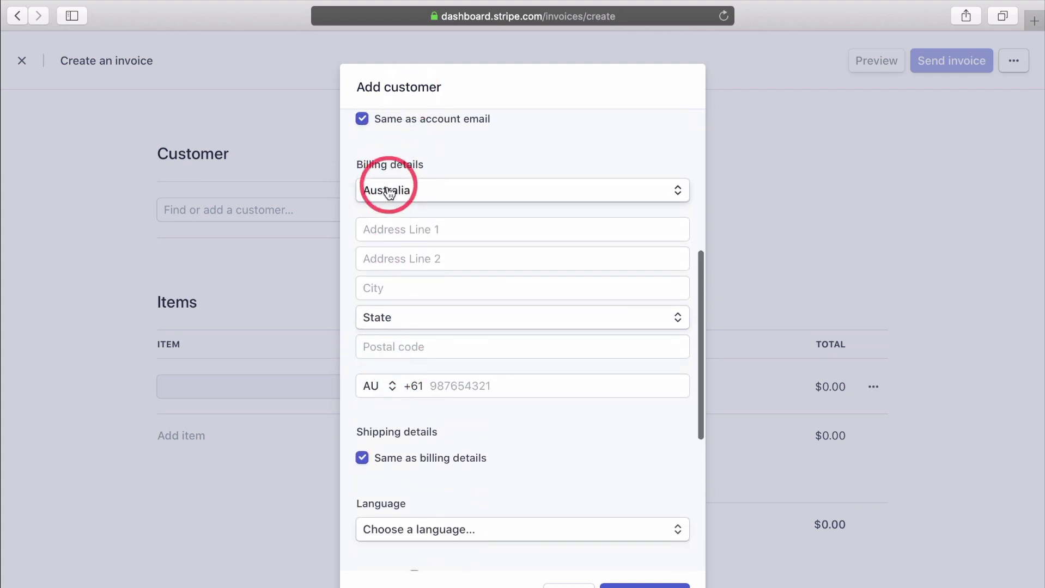
Fill in the customer's billing address line, city, postal code and phone number.
left_click(370, 231)
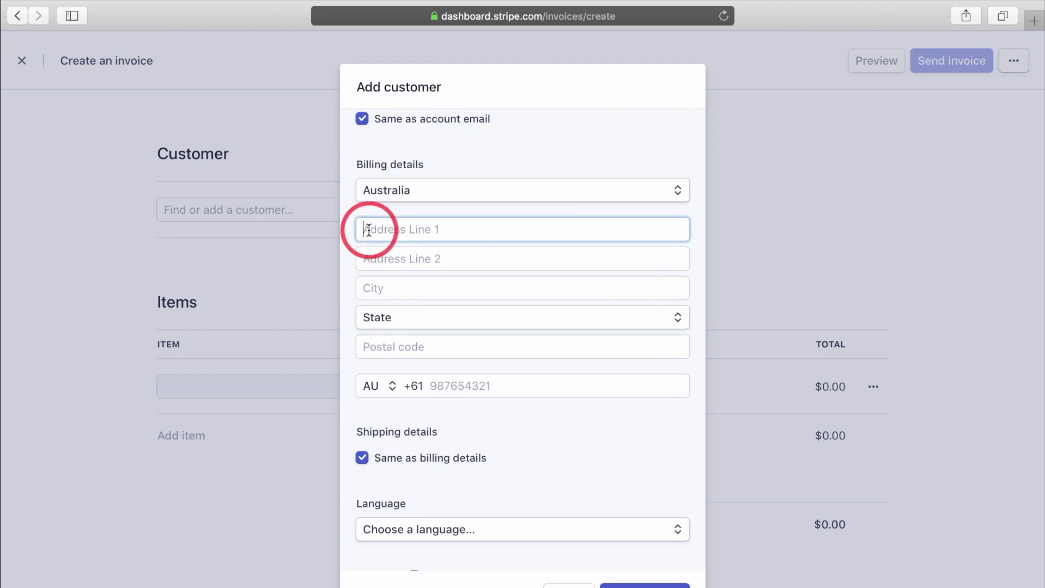
left_click(364, 286)
type("Paradise Island")
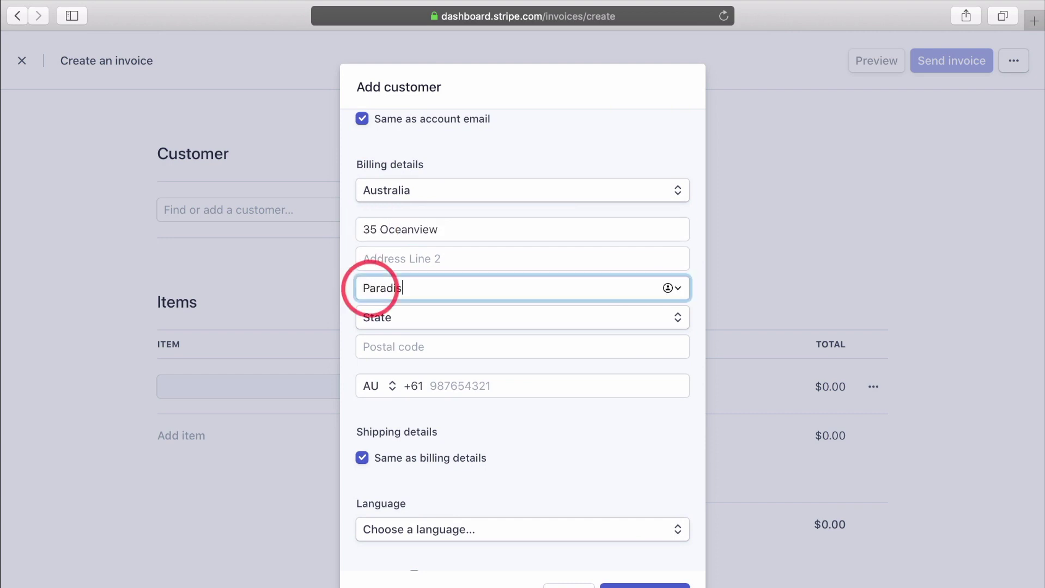
left_click(381, 346)
type("4100")
left_click(446, 386)
type("09876543")
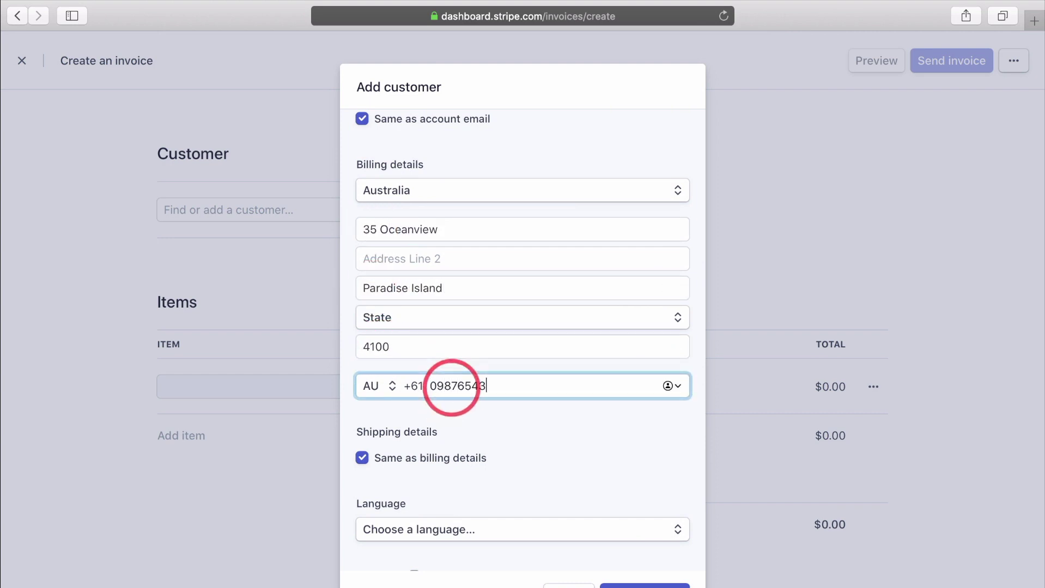
scroll(378, 162, "down", 5)
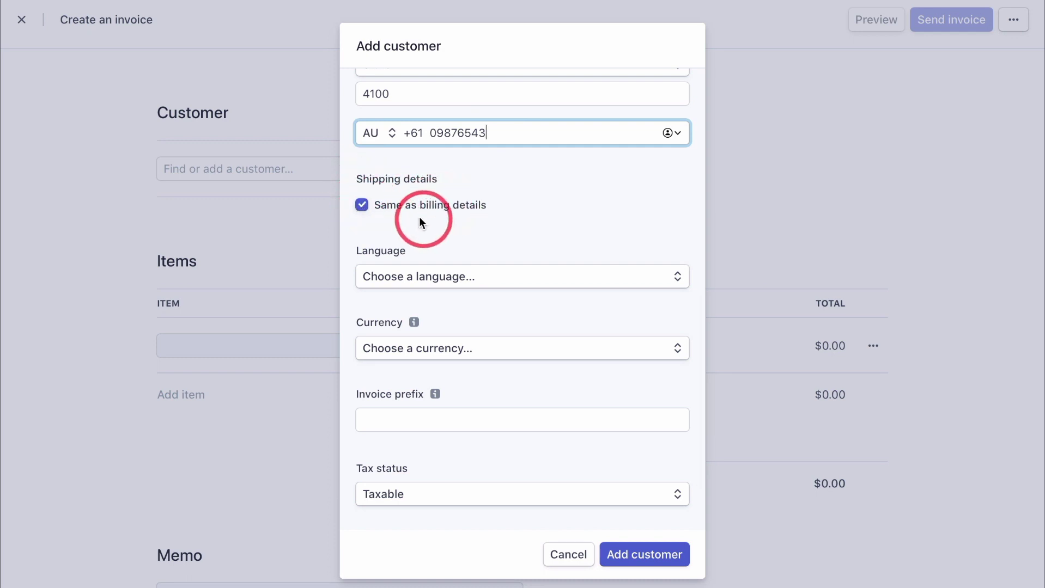
Set the customer's language to English, currency to USD - US Dollar, and tax status to Exempt.
left_click(394, 280)
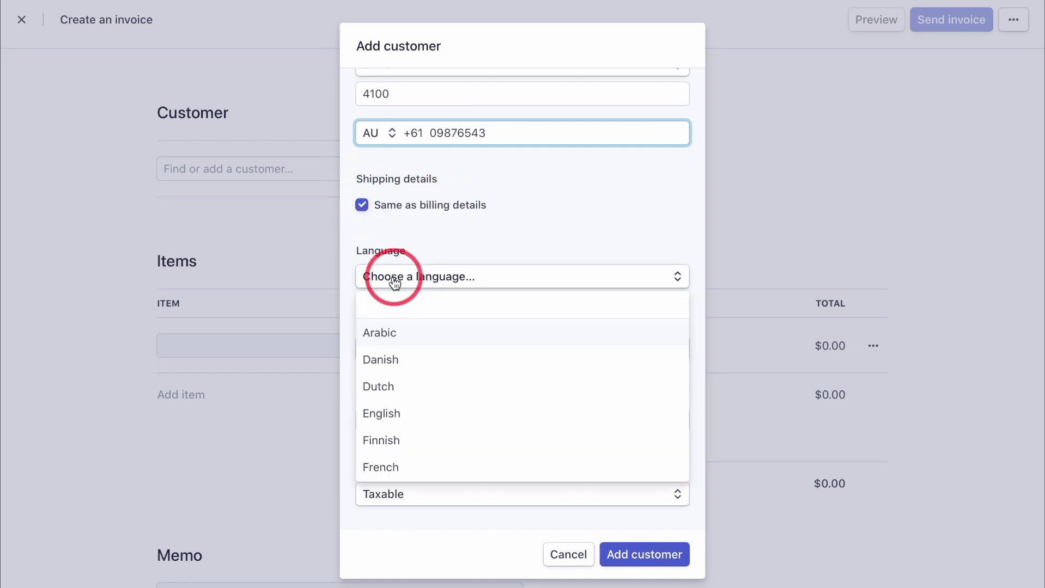
type("english")
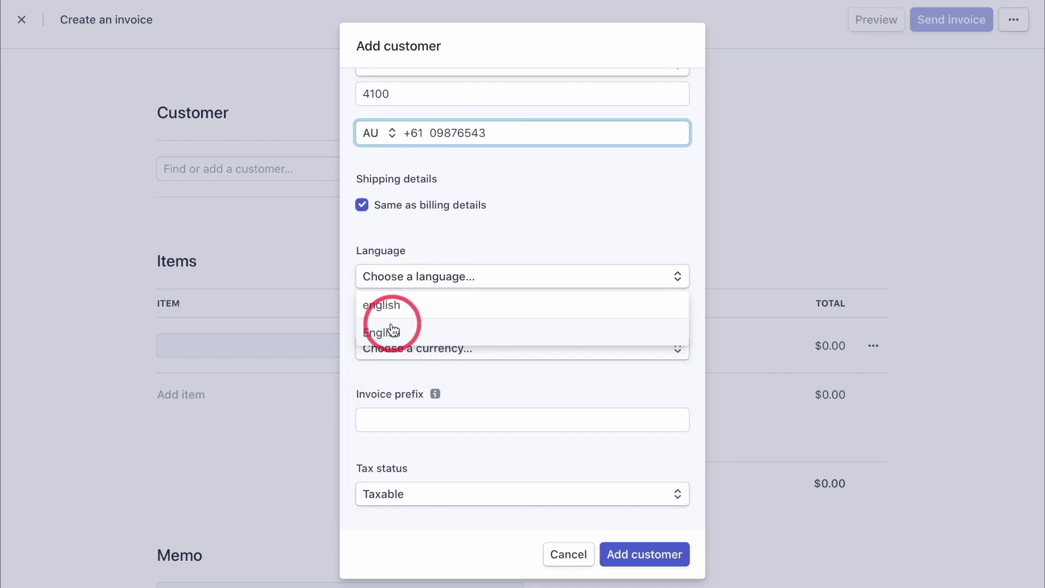
left_click(392, 330)
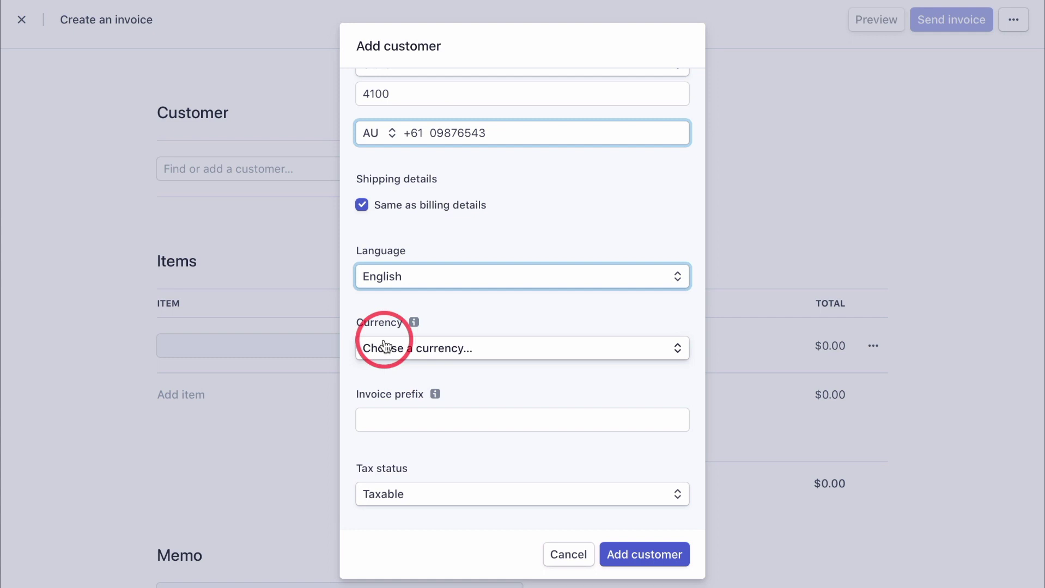
left_click(386, 350)
type("usd")
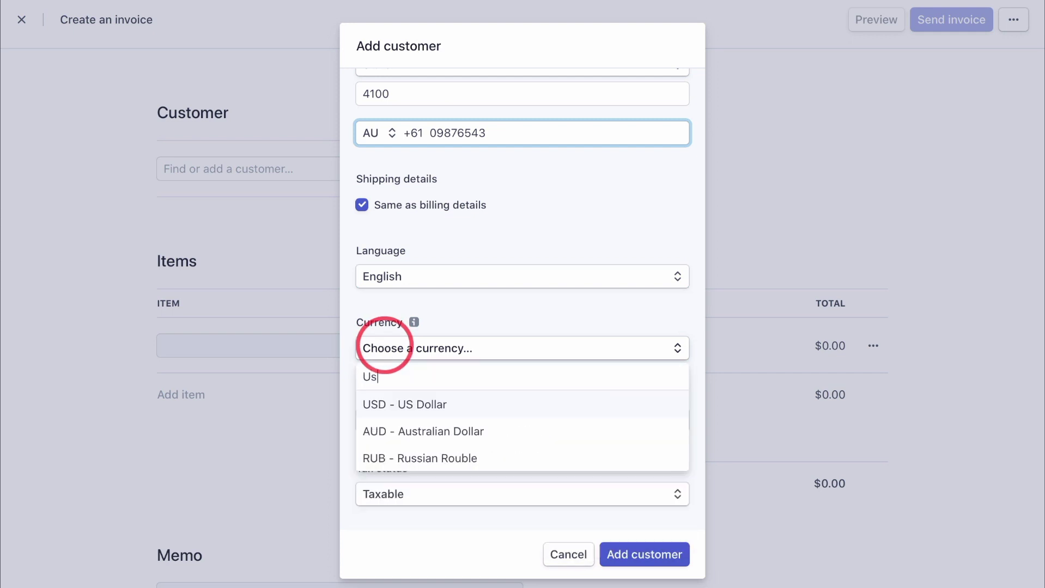
left_click(386, 409)
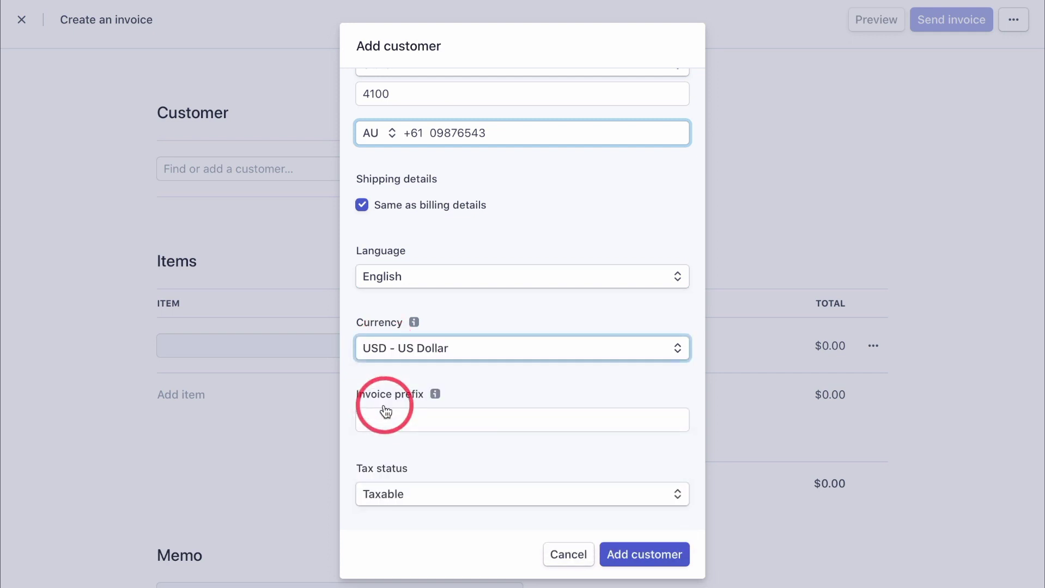
scroll(385, 411, "down", 2)
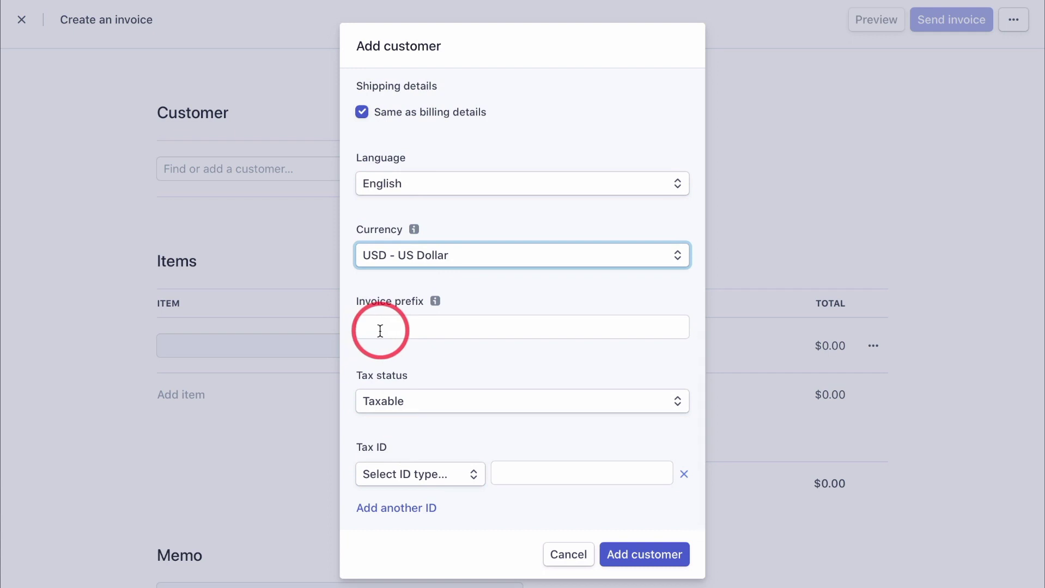
scroll(414, 386, "down", 1)
left_click(404, 392)
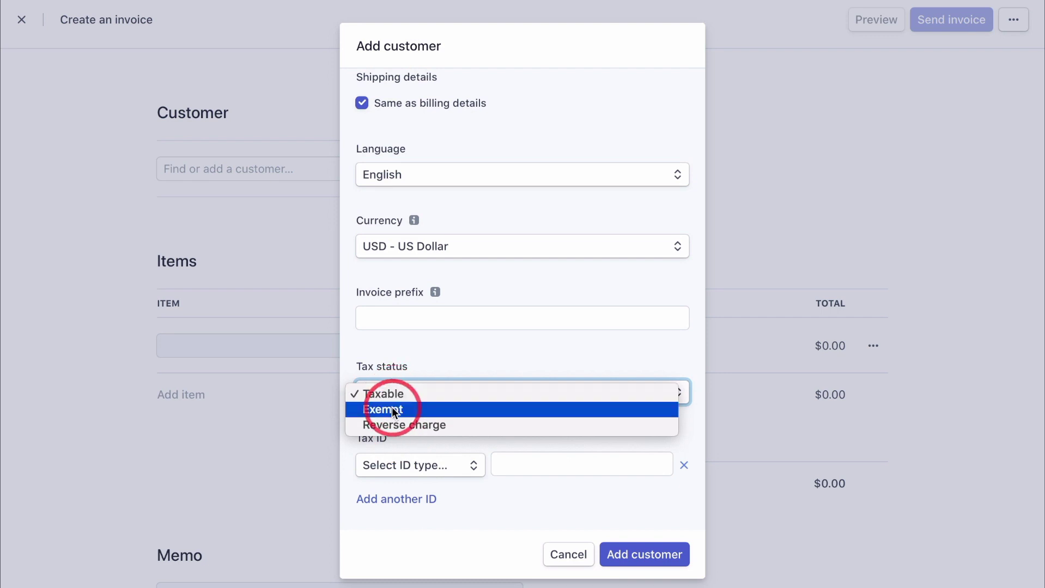
left_click(389, 411)
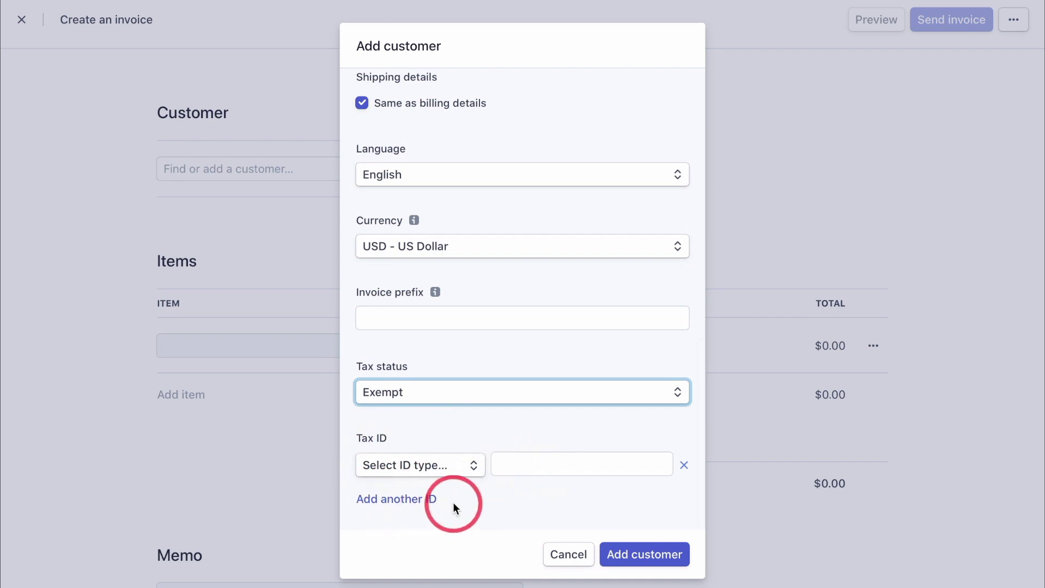
Save the customer onto the invoice and add a '1:1 Life Coaching Package (12 sessions)' item priced 2,500.
left_click(641, 555)
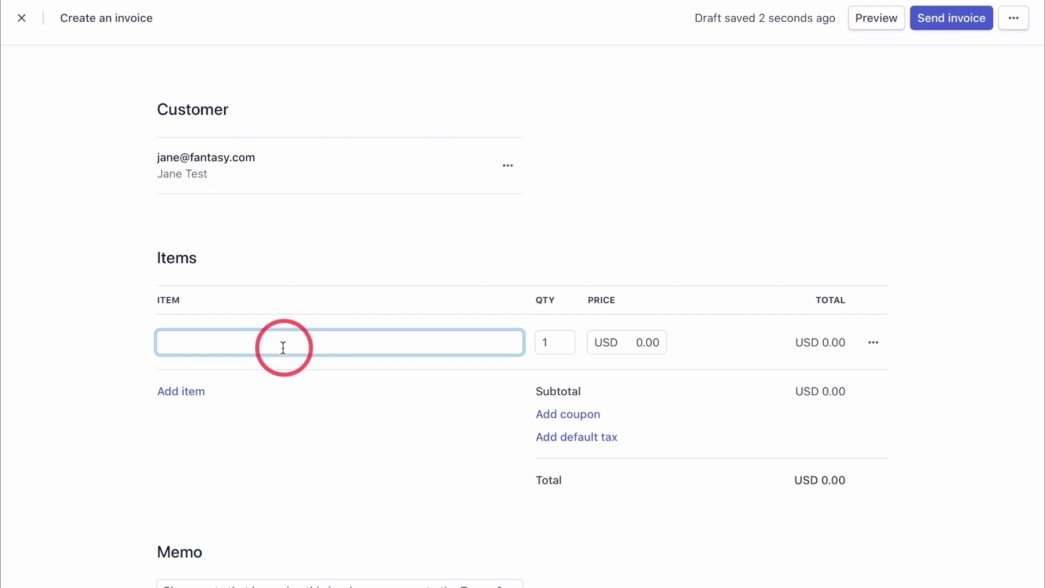
type("1:1 Li")
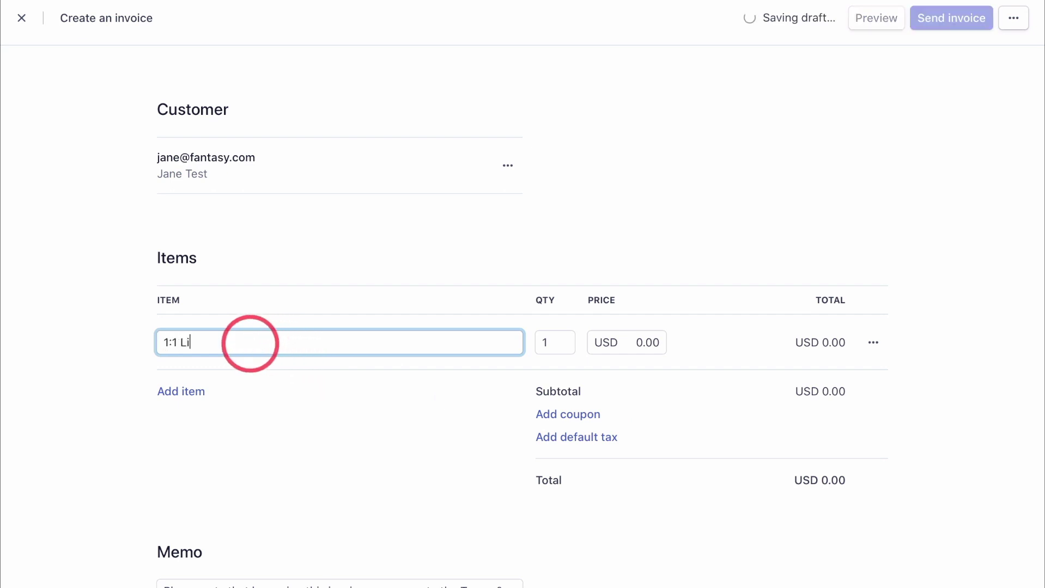
type("fe Coaching Package (12 sessions)")
left_click(646, 343)
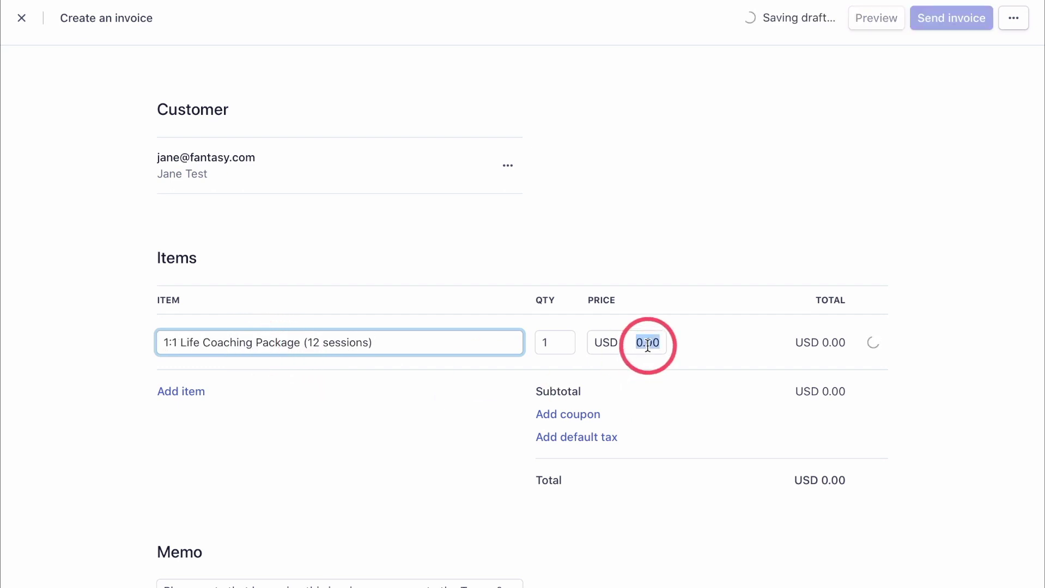
type("2,5")
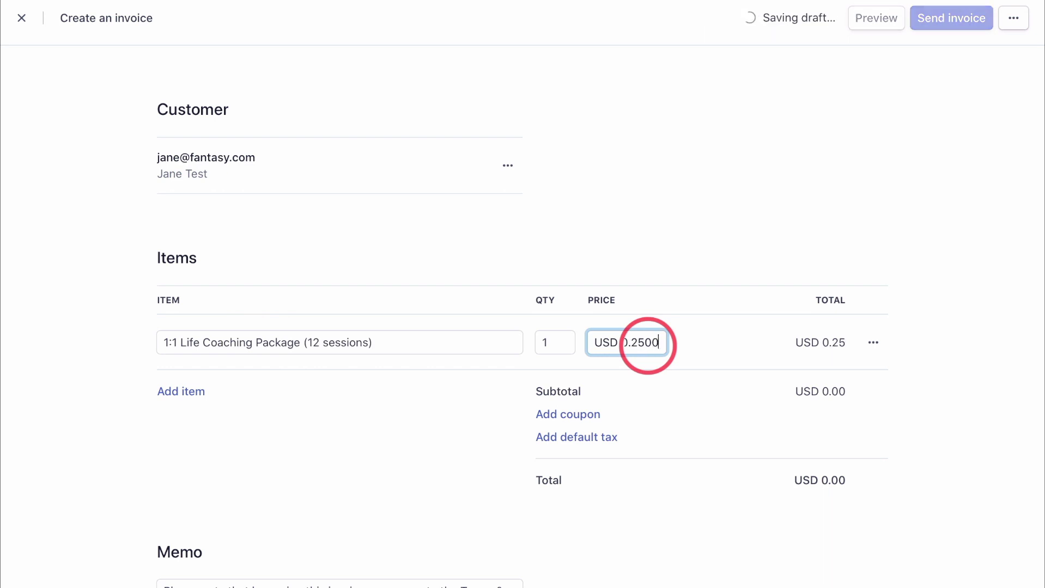
type("00")
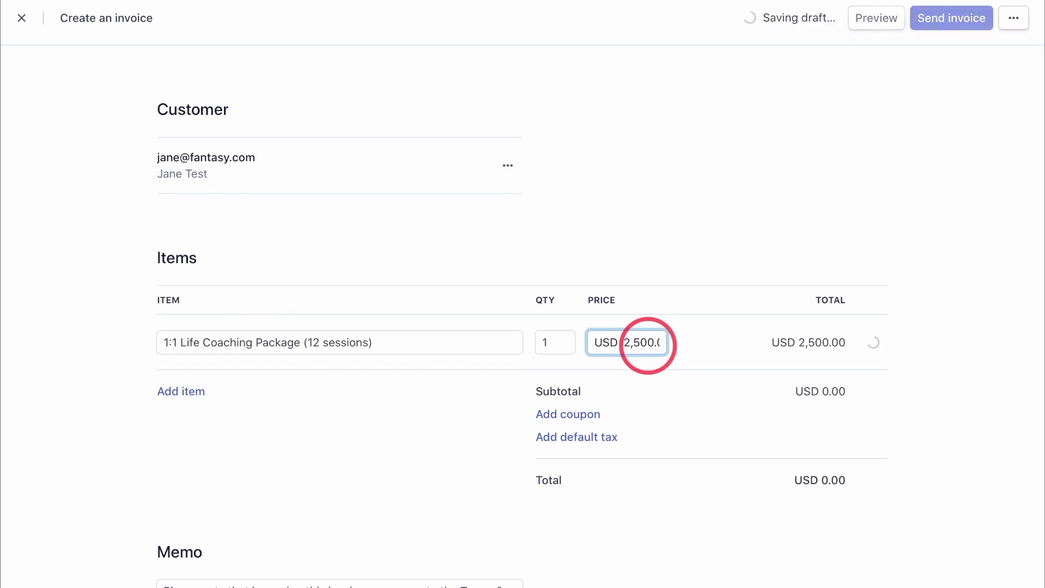
scroll(387, 468, "down", 3)
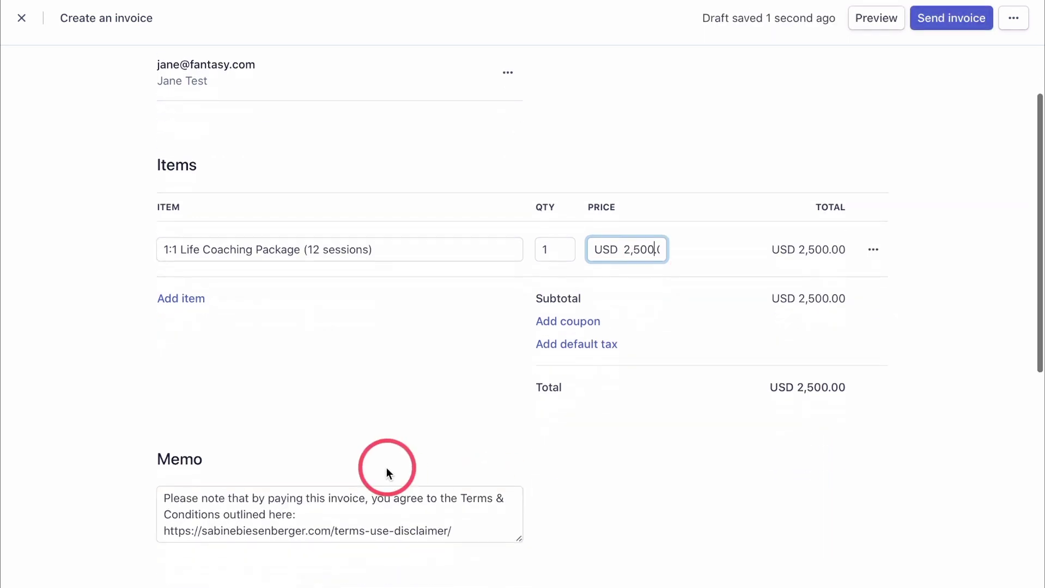
scroll(497, 324, "down", 2)
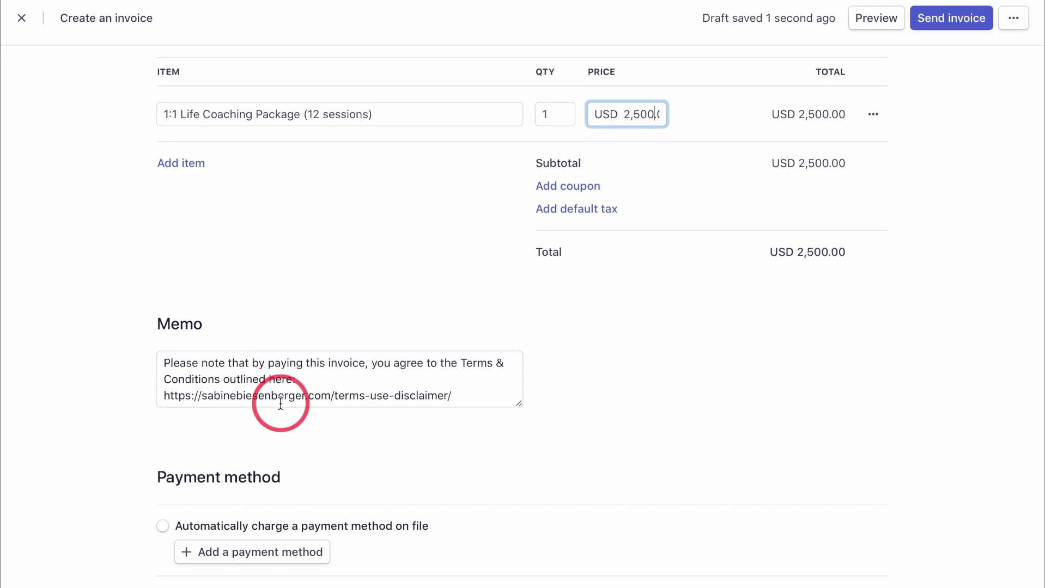
scroll(281, 404, "down", 1)
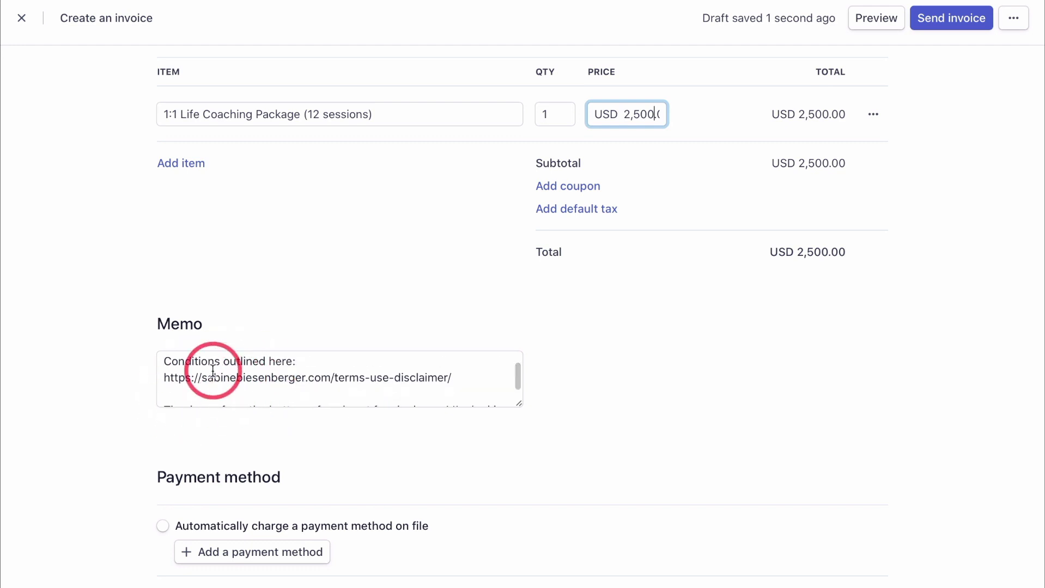
scroll(212, 370, "down", 2)
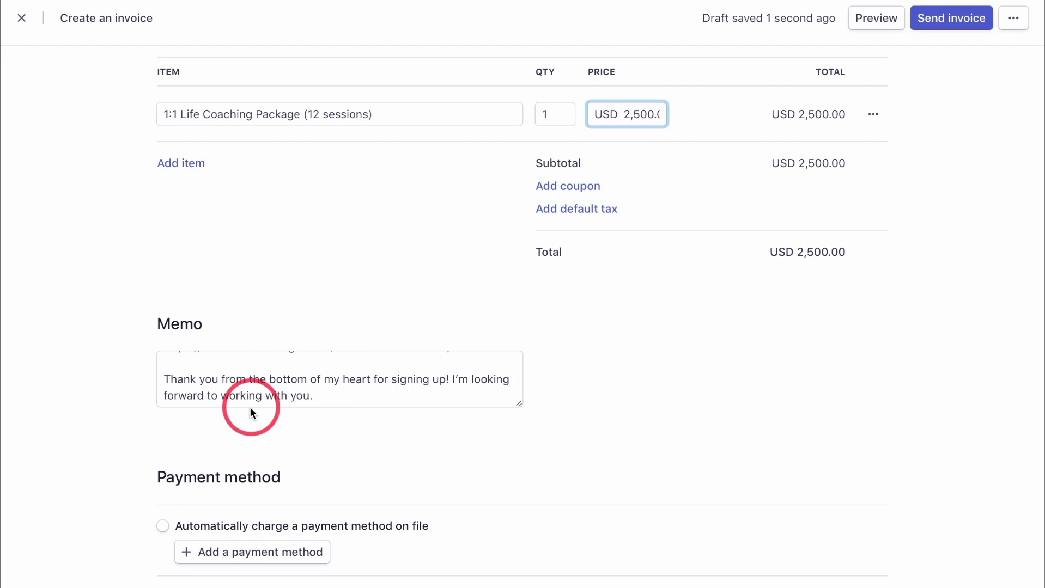
scroll(250, 407, "down", 3)
Email the invoice for manual payment and confirm credit or debit card is the accepted payment method.
scroll(251, 414, "down", 4)
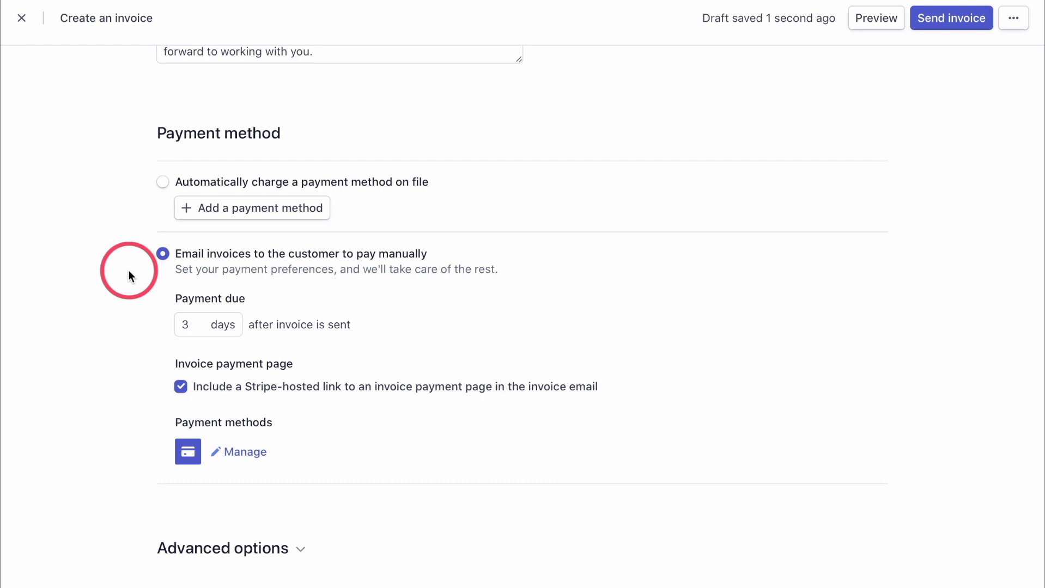
left_click(163, 254)
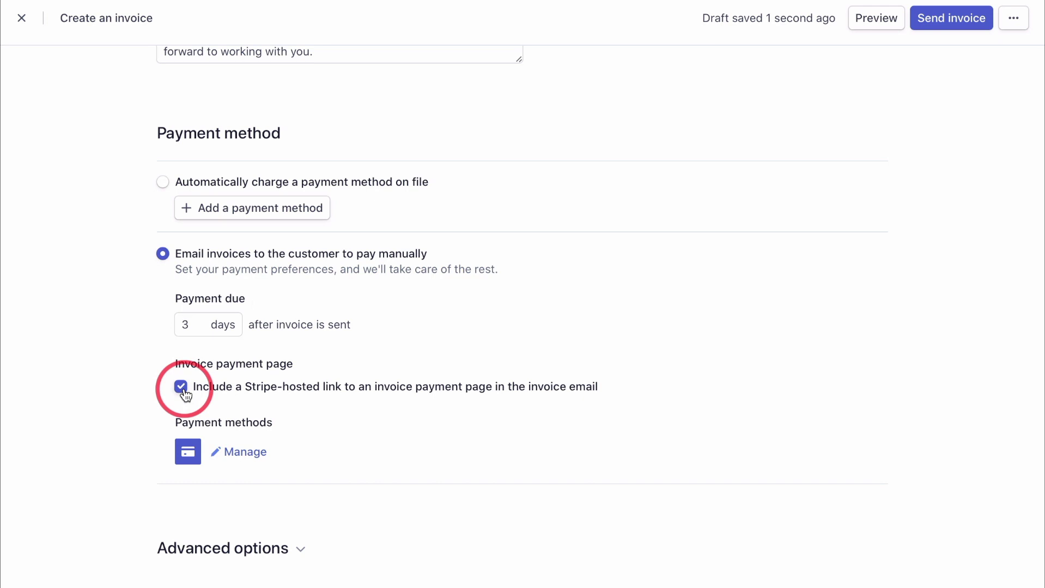
left_click(240, 453)
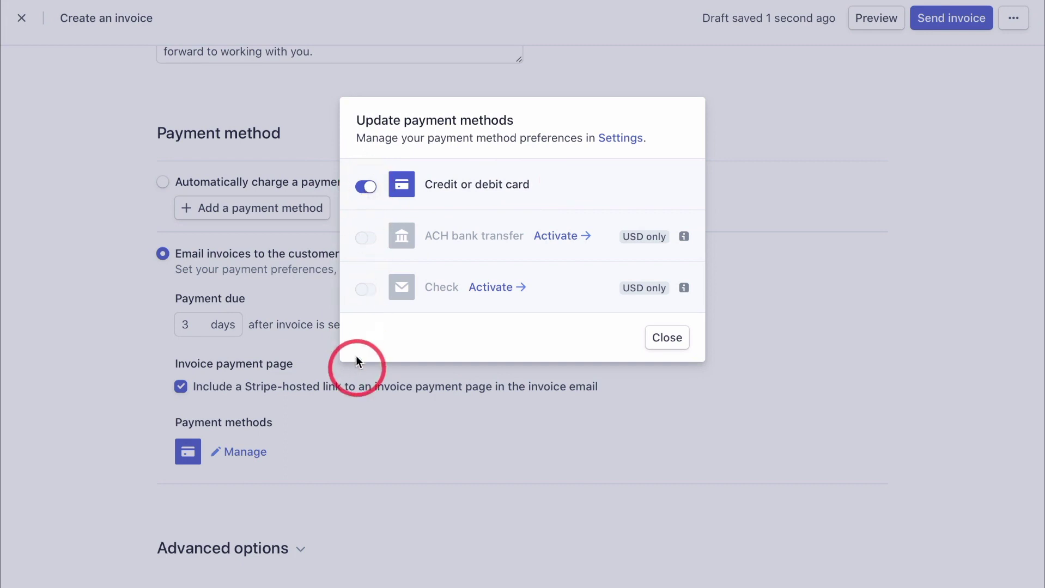
left_click(667, 339)
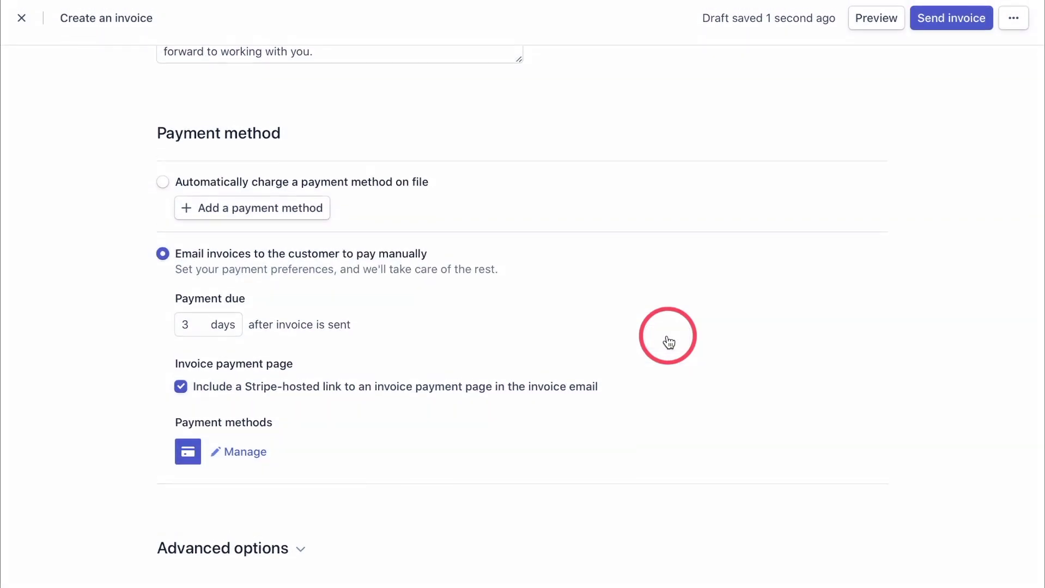
Expand the invoice's Advanced options and review the custom fields and footer.
left_click(300, 551)
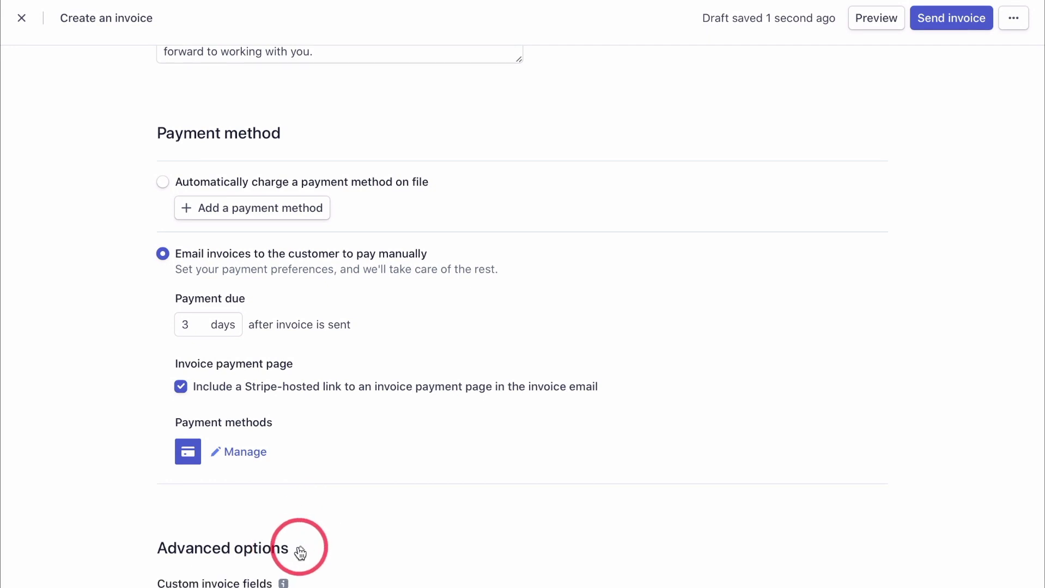
scroll(299, 547, "down", 5)
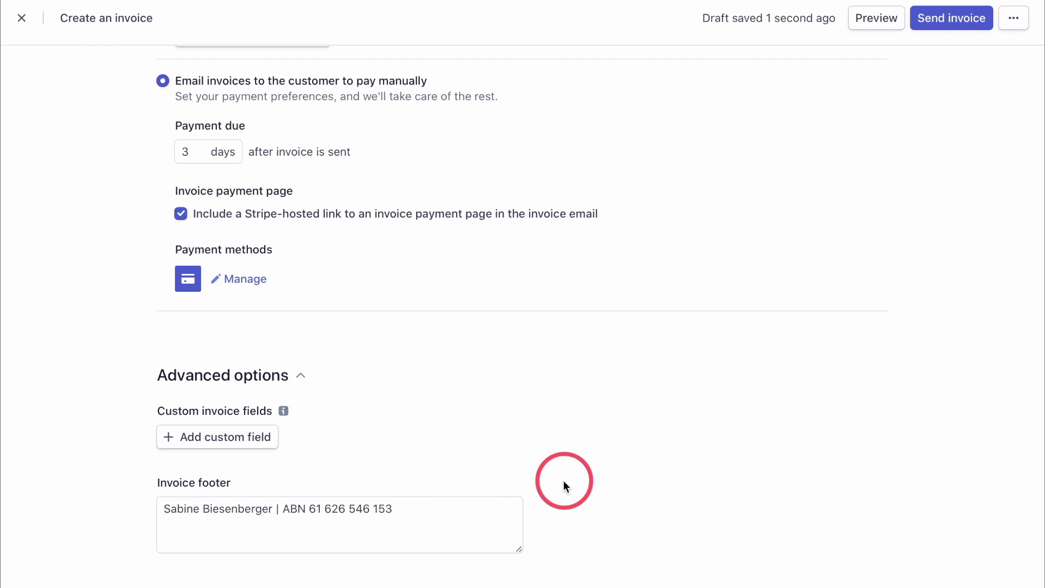
scroll(562, 481, "up", 15)
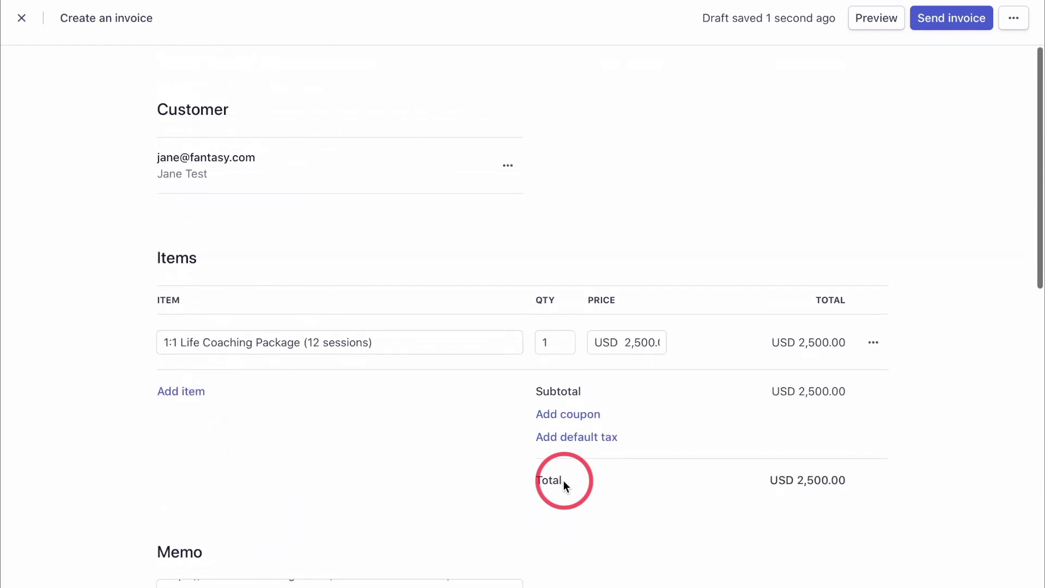
Preview the finished invoice down to its footer, then close the preview.
left_click(877, 21)
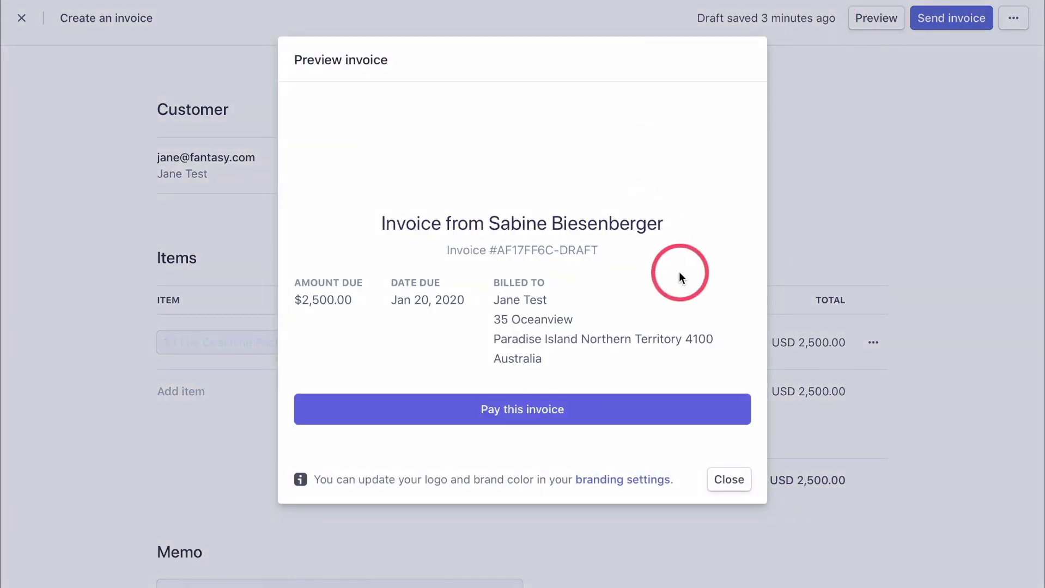
scroll(680, 272, "down", 1)
scroll(679, 272, "down", 2)
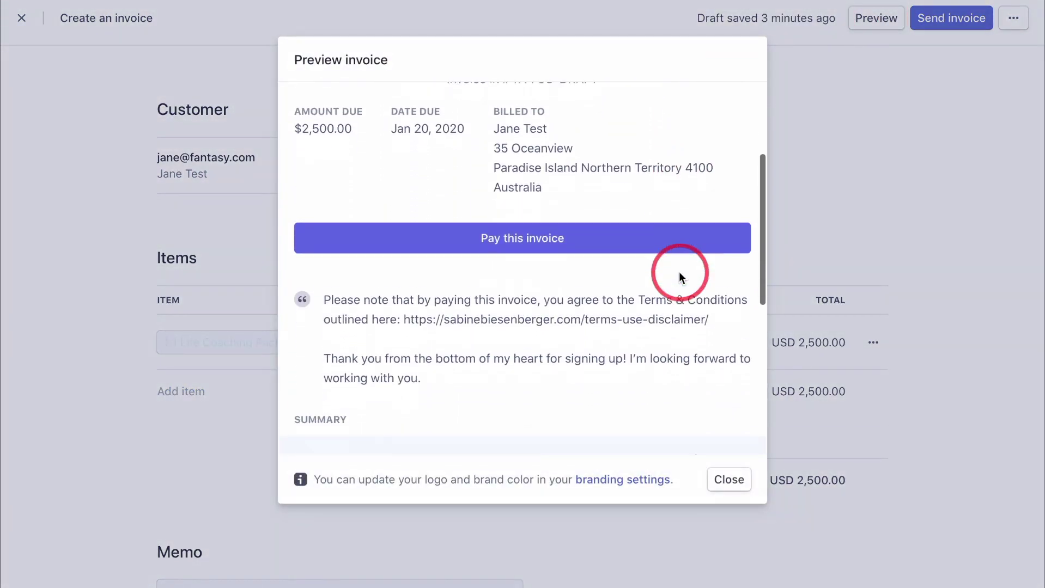
scroll(679, 275, "down", 3)
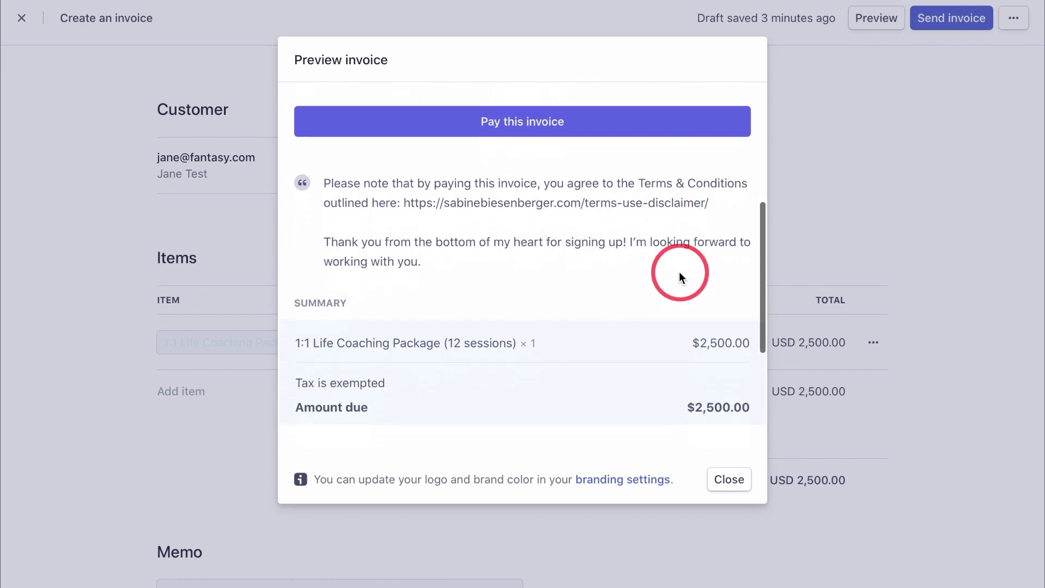
scroll(639, 319, "down", 3)
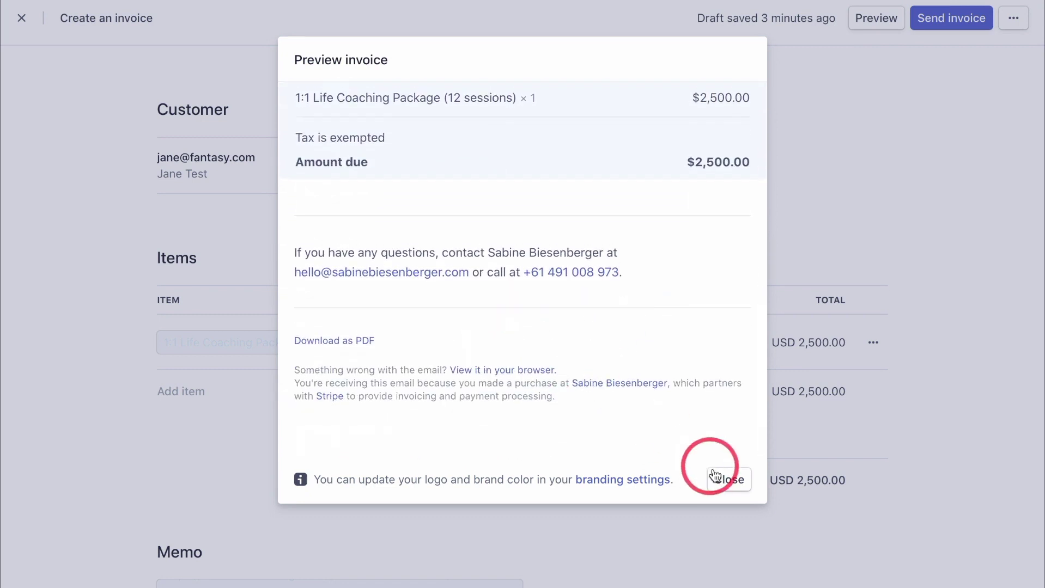
left_click(730, 481)
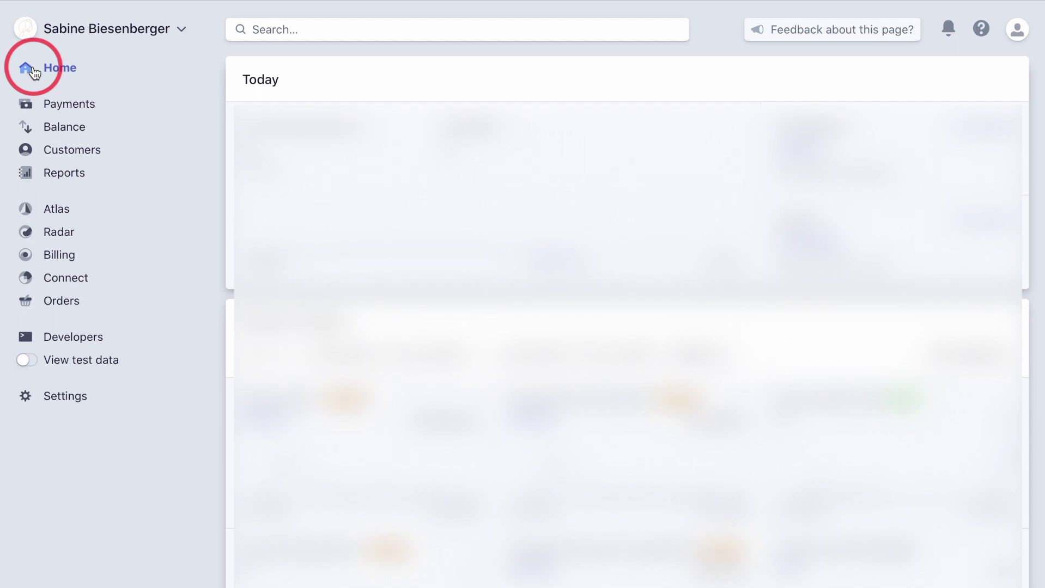
Leave the invoice draft and go to the Billing overview from the left sidebar.
left_click(55, 255)
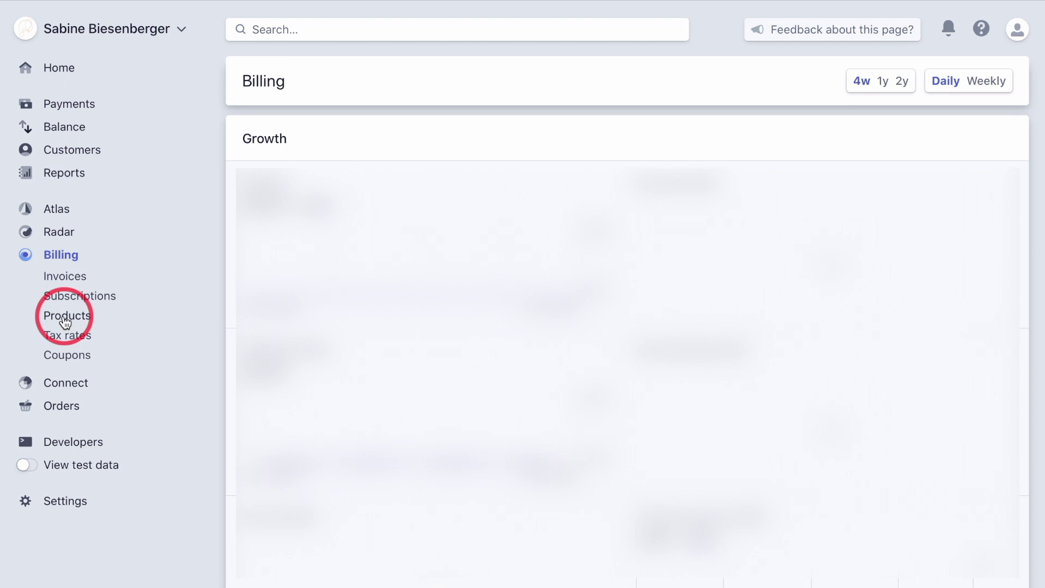
Create a new product named '1:1 Life Coaching Package (12 sessions)' from the Products list.
left_click(66, 322)
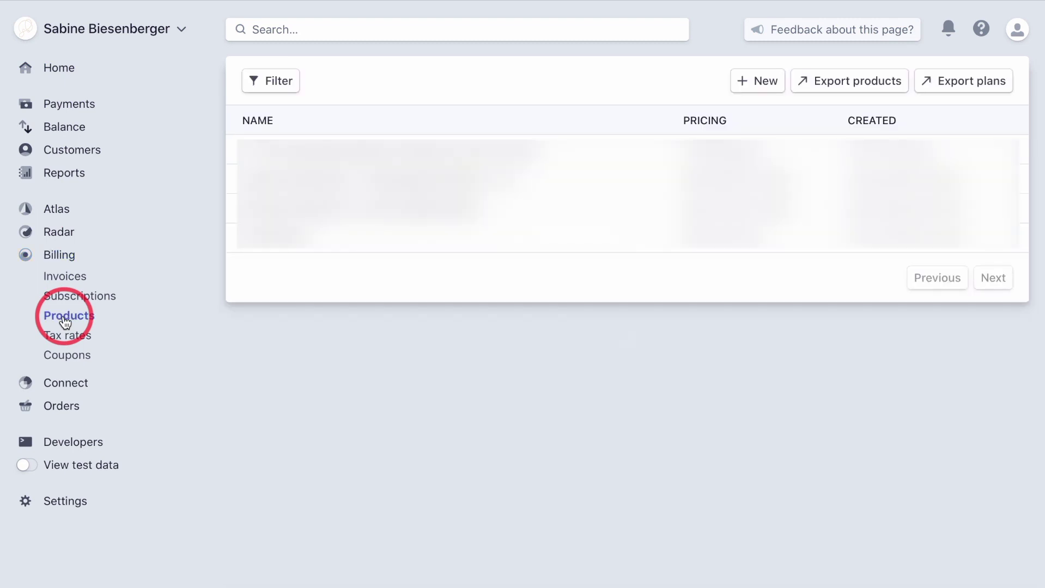
left_click(756, 83)
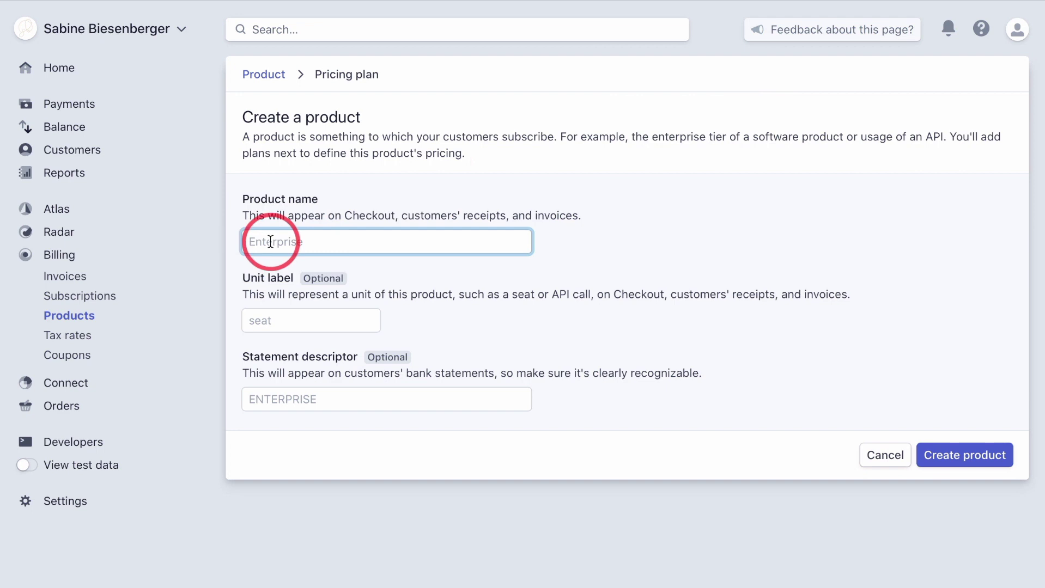
type("1:")
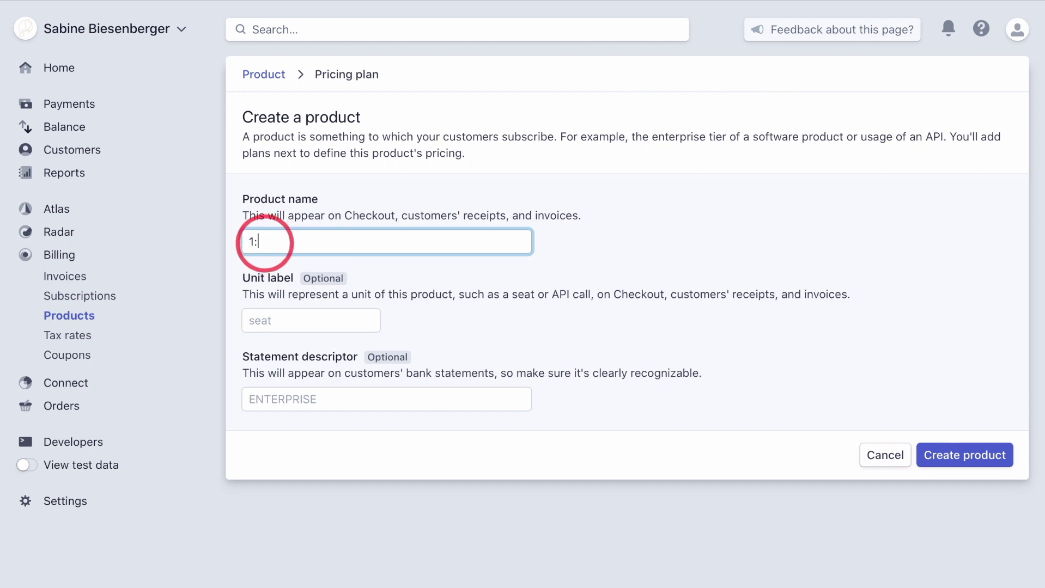
type("1 Life Coaching Package ")
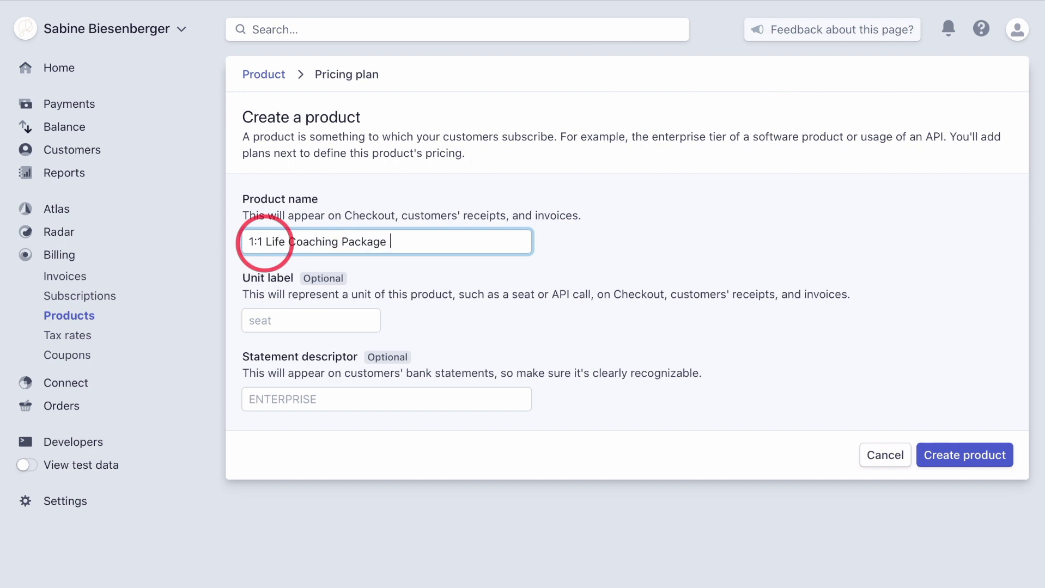
type("(12 sessions)")
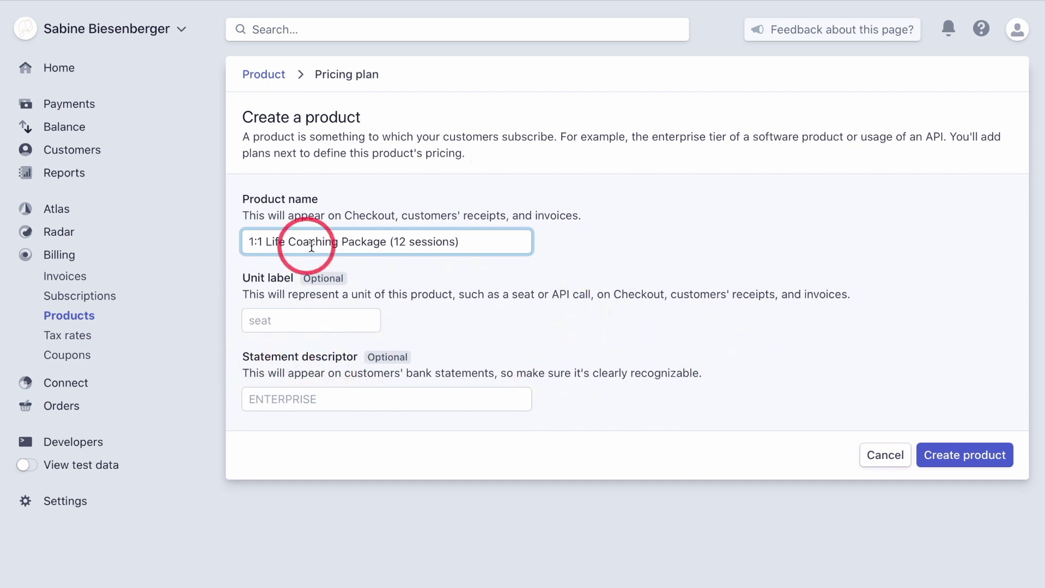
left_click(963, 457)
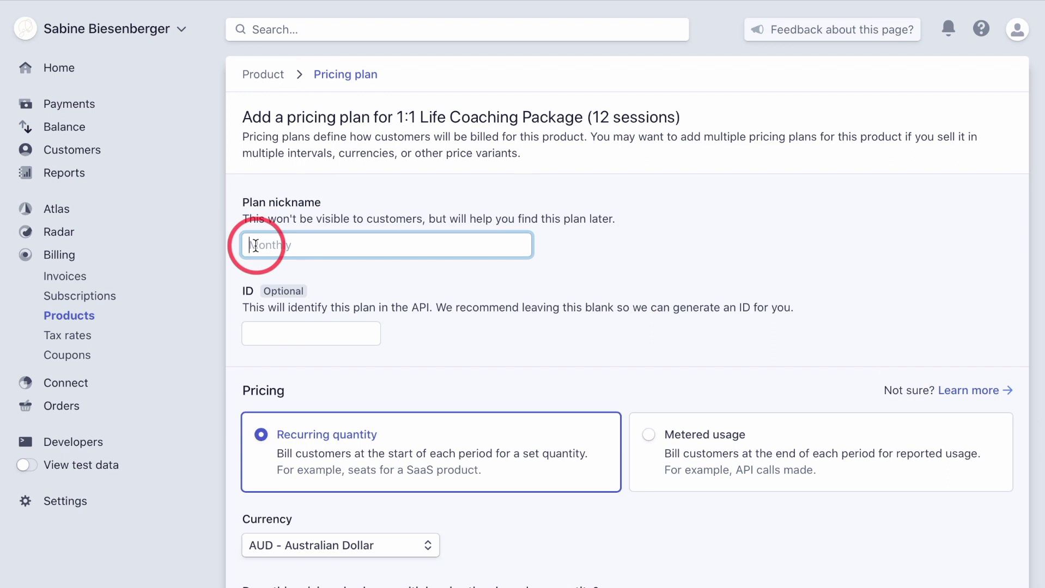
Nickname the pricing plan 'Monthly 1000' and set its currency to USD.
type("Monthly 1000")
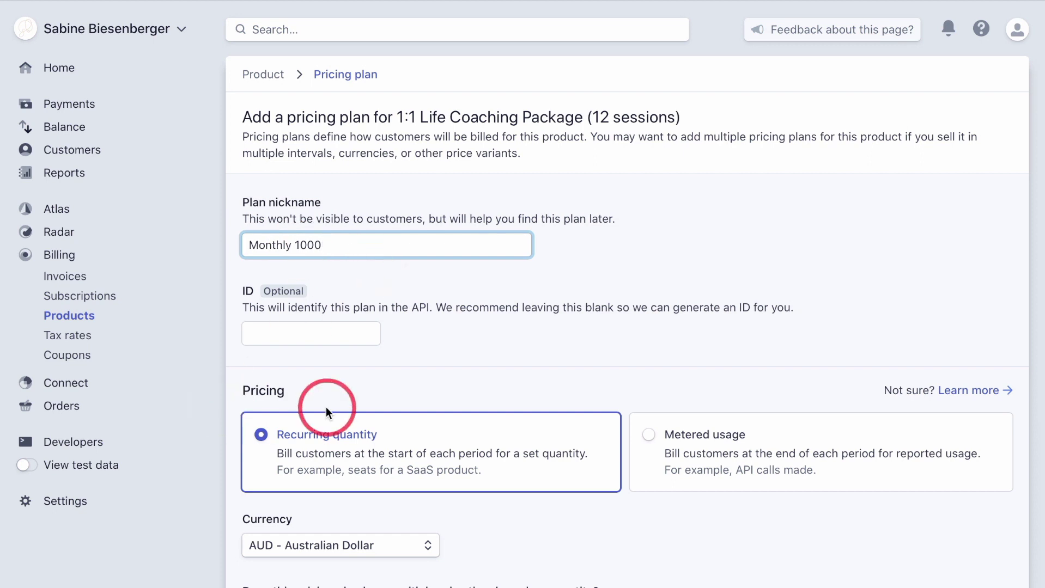
scroll(327, 413, "down", 2)
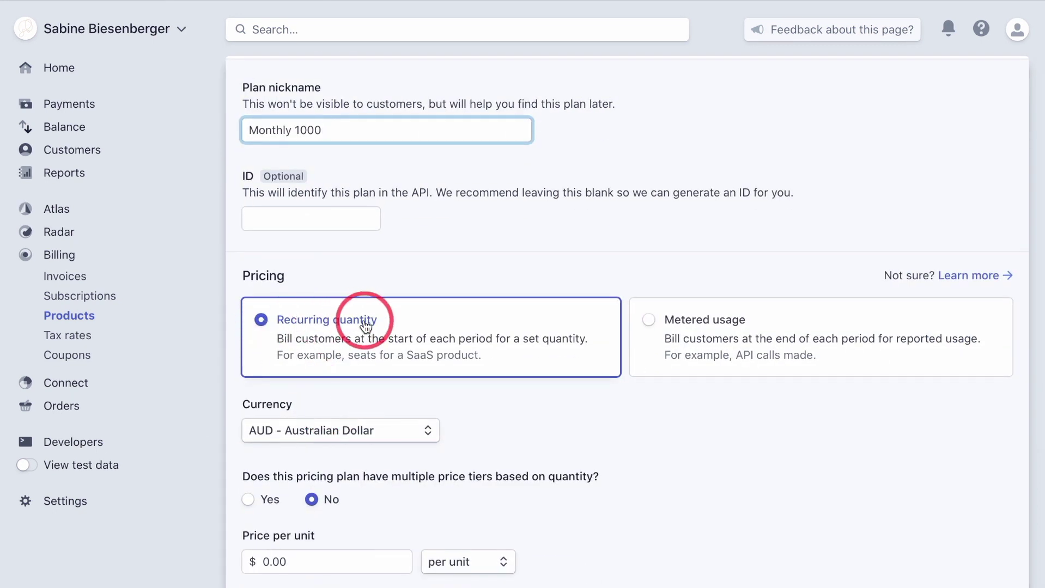
scroll(365, 326, "down", 2)
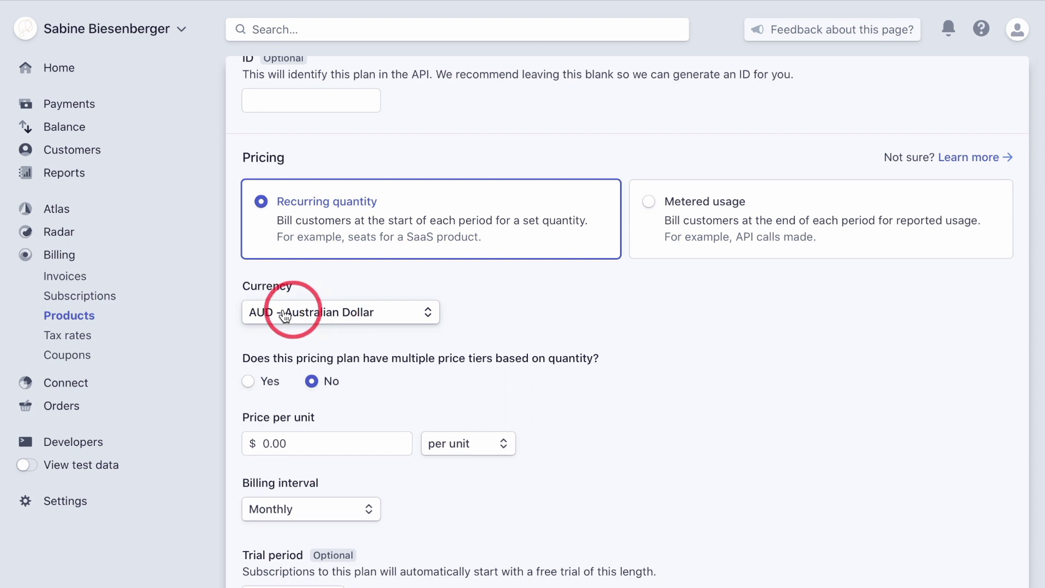
left_click(267, 316)
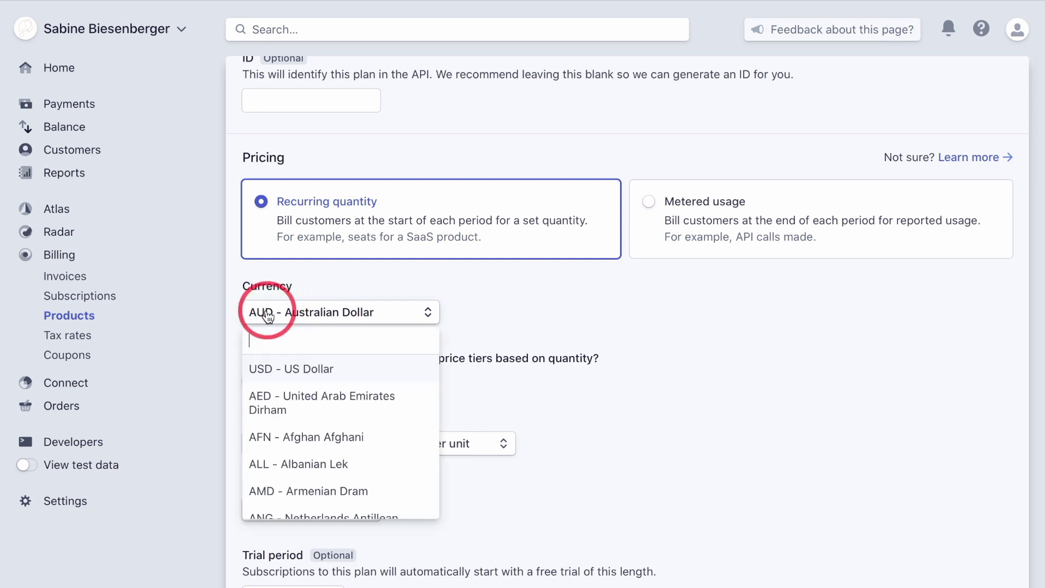
left_click(272, 368)
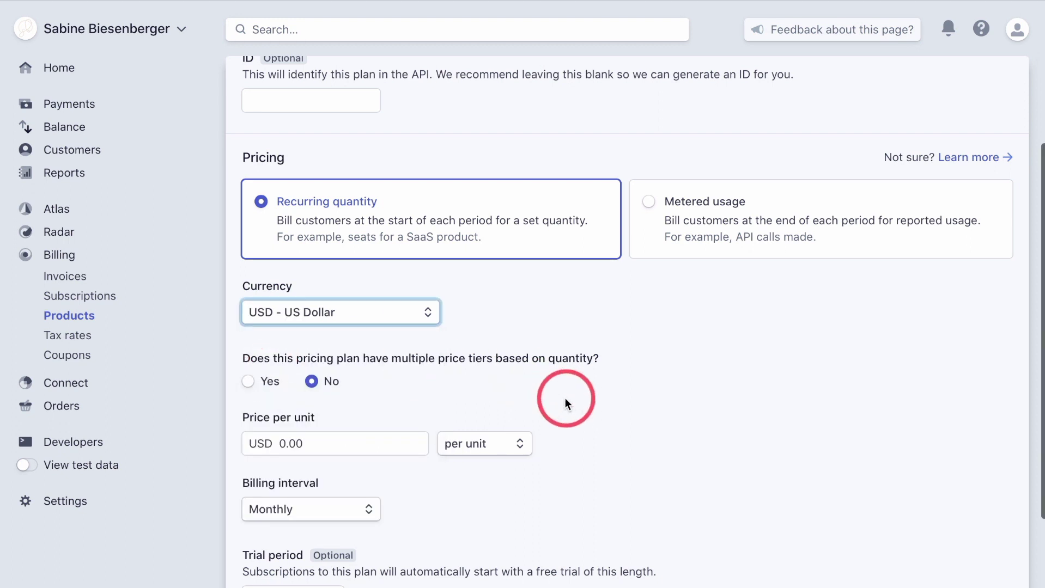
Set the price to 1000 per unit, billed monthly, and add the plan to the product.
scroll(564, 397, "down", 2)
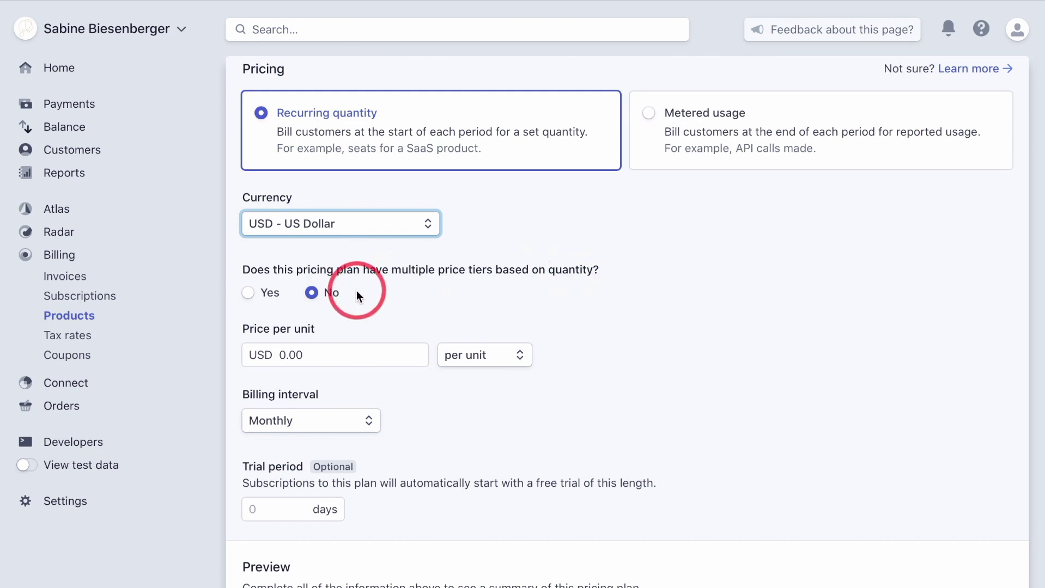
left_click(261, 360)
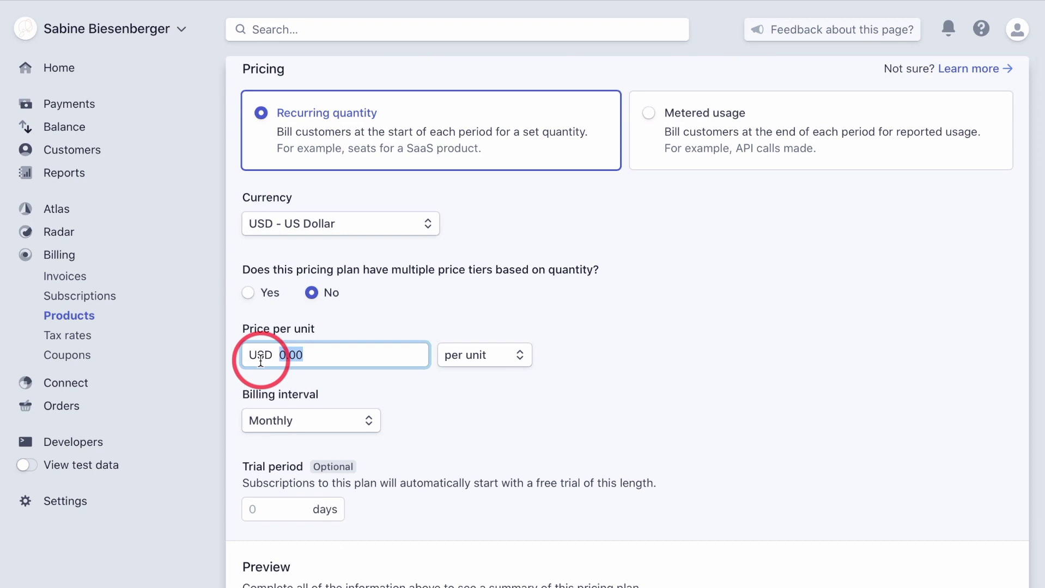
type("1000")
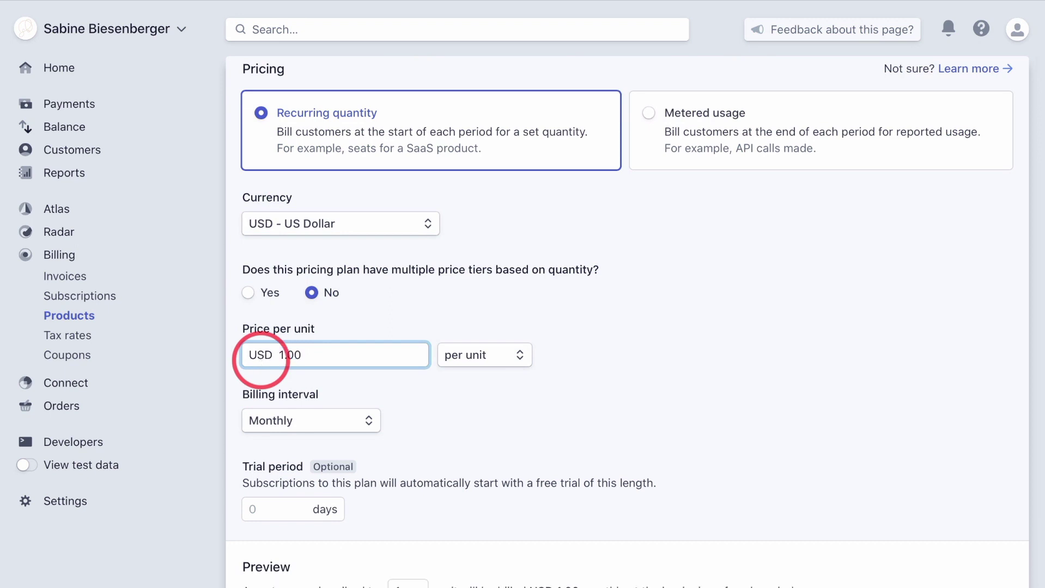
left_click(506, 354)
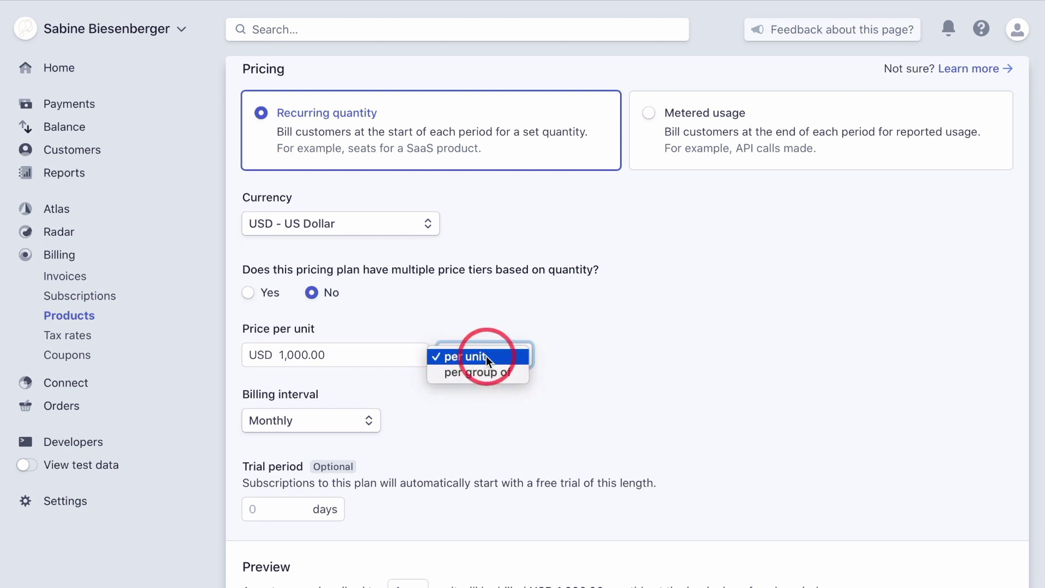
left_click(581, 346)
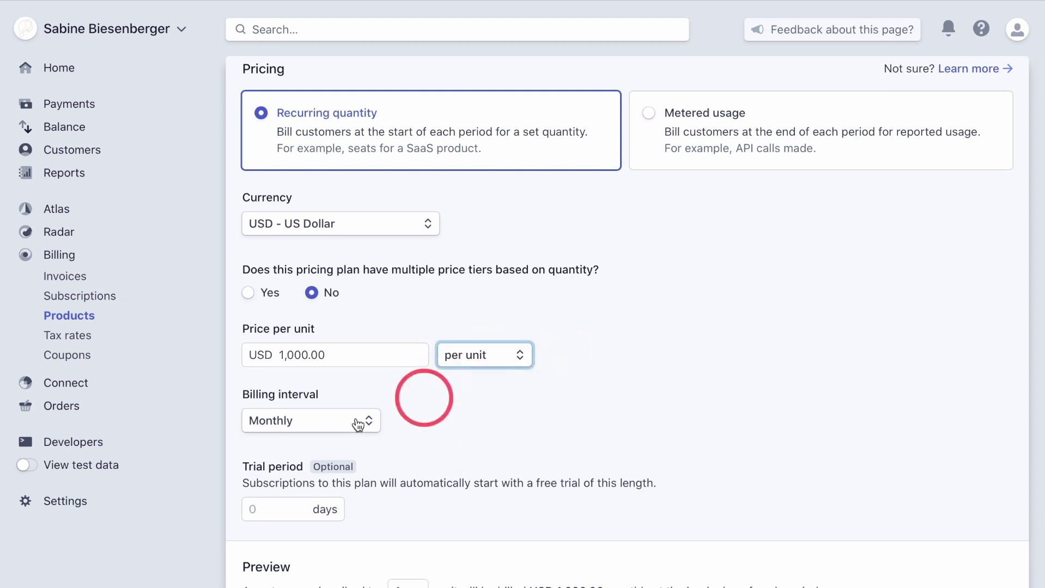
scroll(468, 448, "down", 1)
scroll(468, 448, "down", 2)
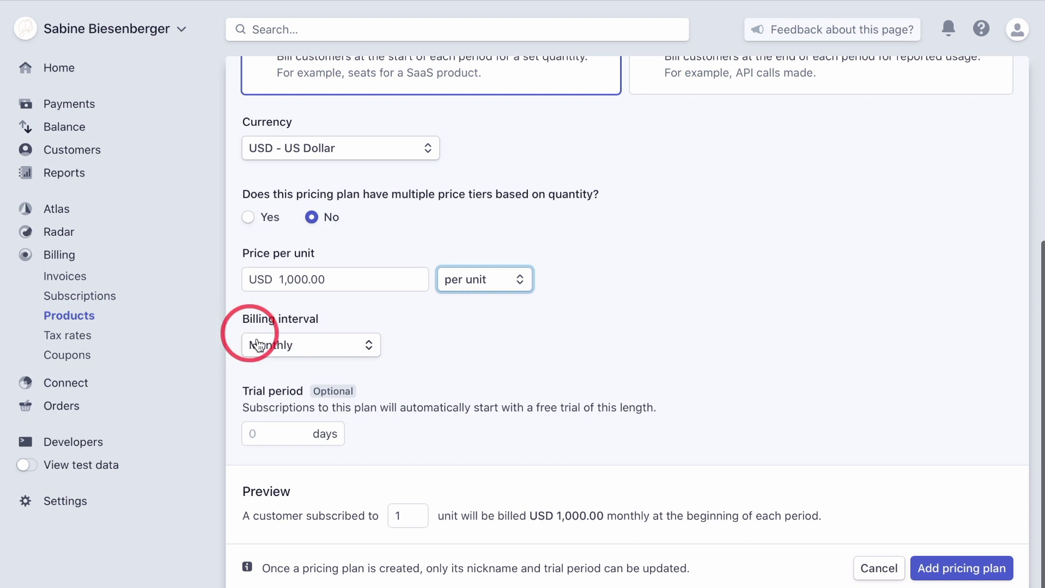
left_click(334, 346)
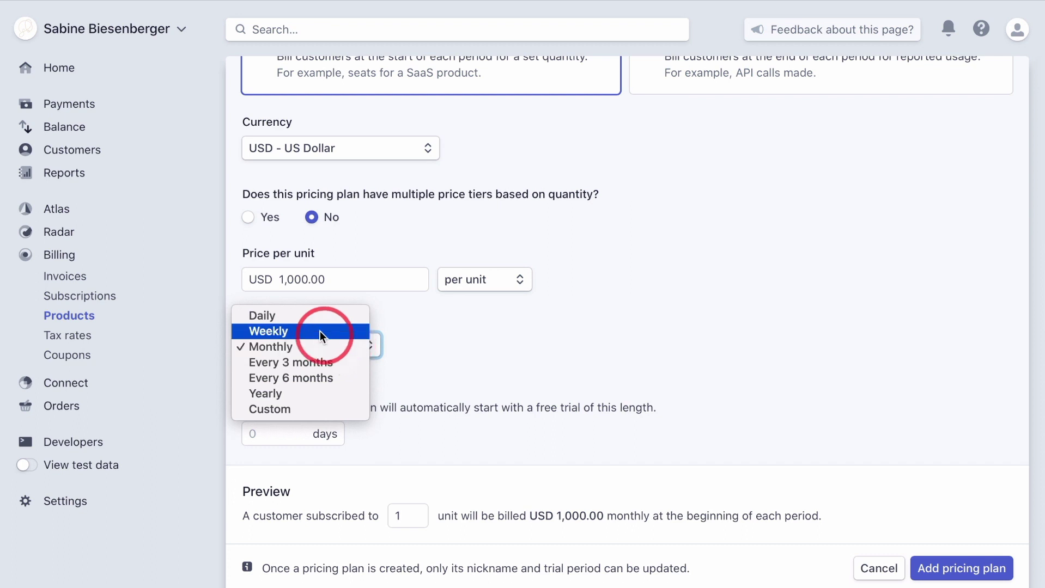
left_click(471, 338)
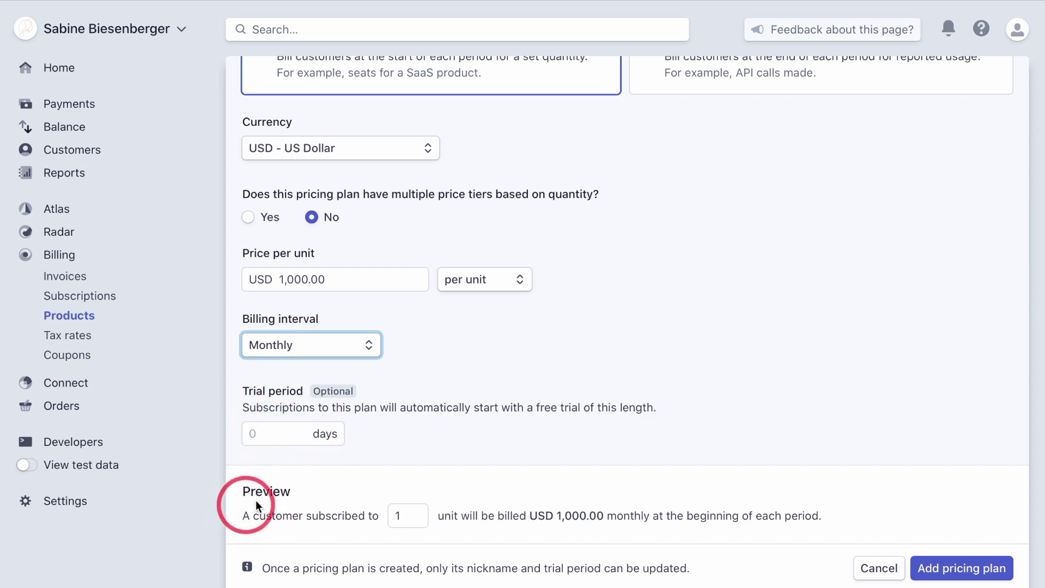
scroll(272, 512, "down", 1)
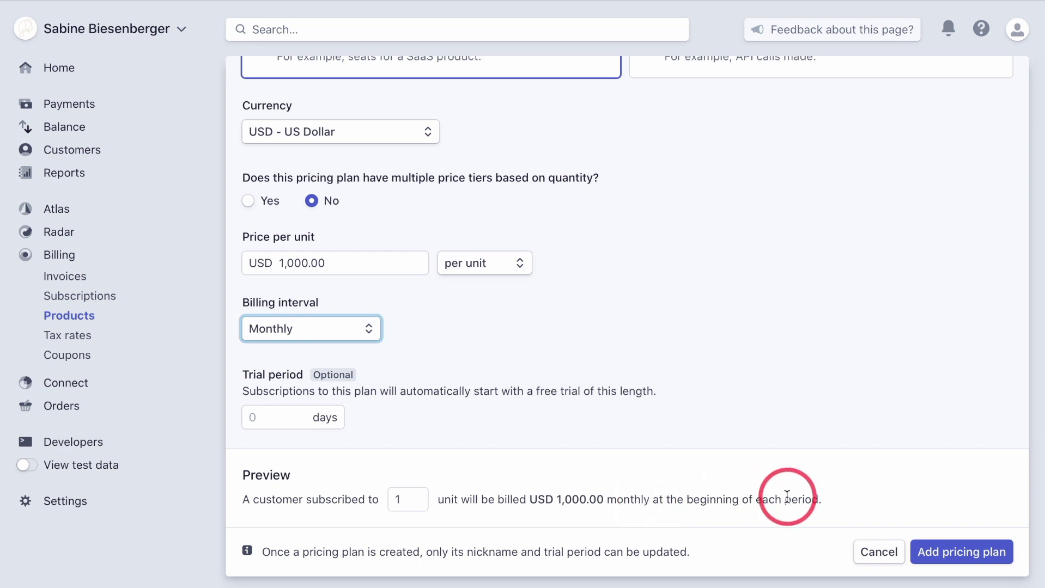
left_click(960, 554)
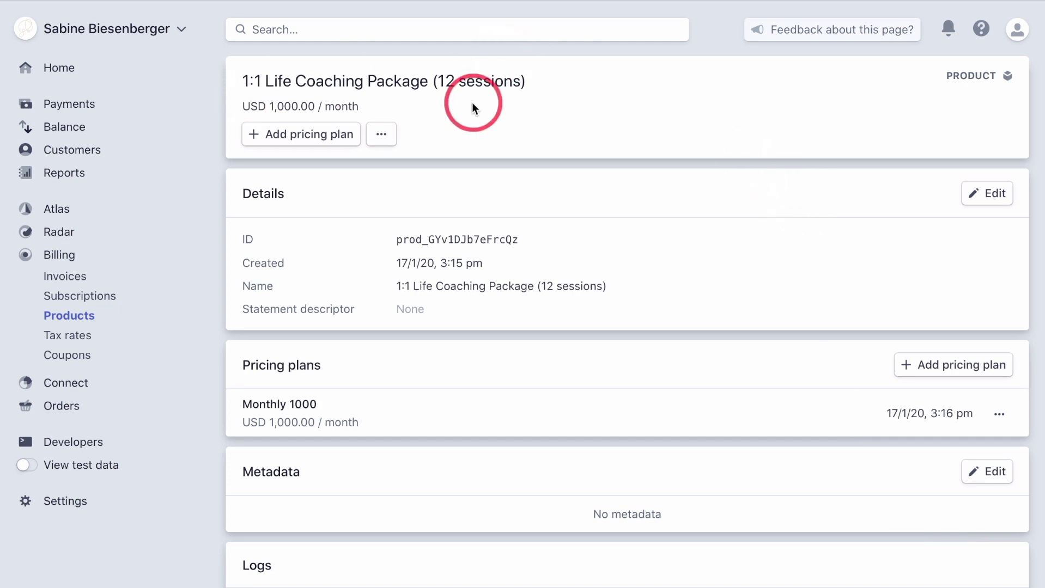
scroll(472, 107, "down", 3)
scroll(472, 108, "up", 3)
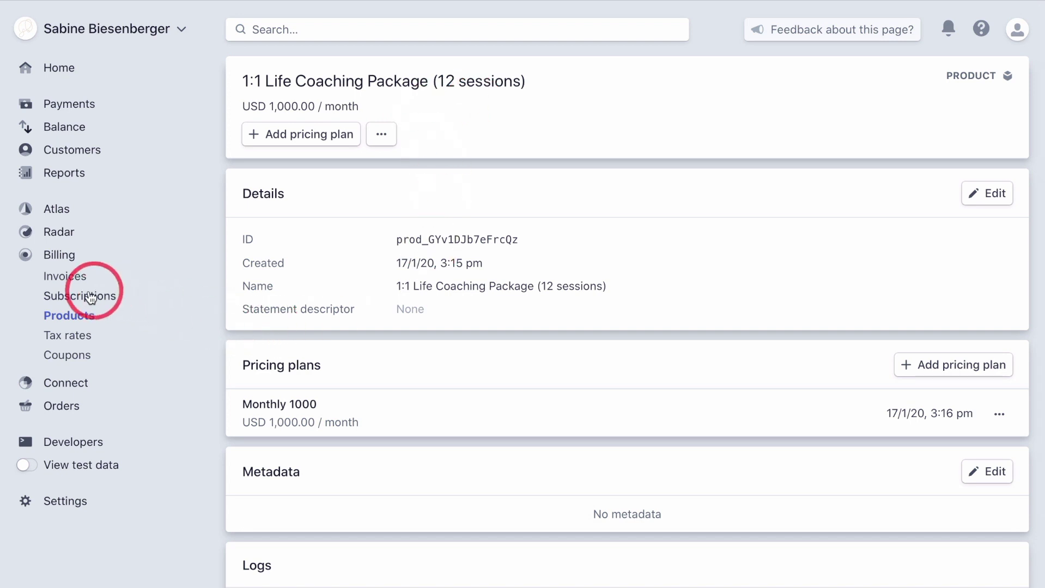
Start a new subscription for the test customer with the coaching package's USD 1,000.00/month plan.
left_click(72, 298)
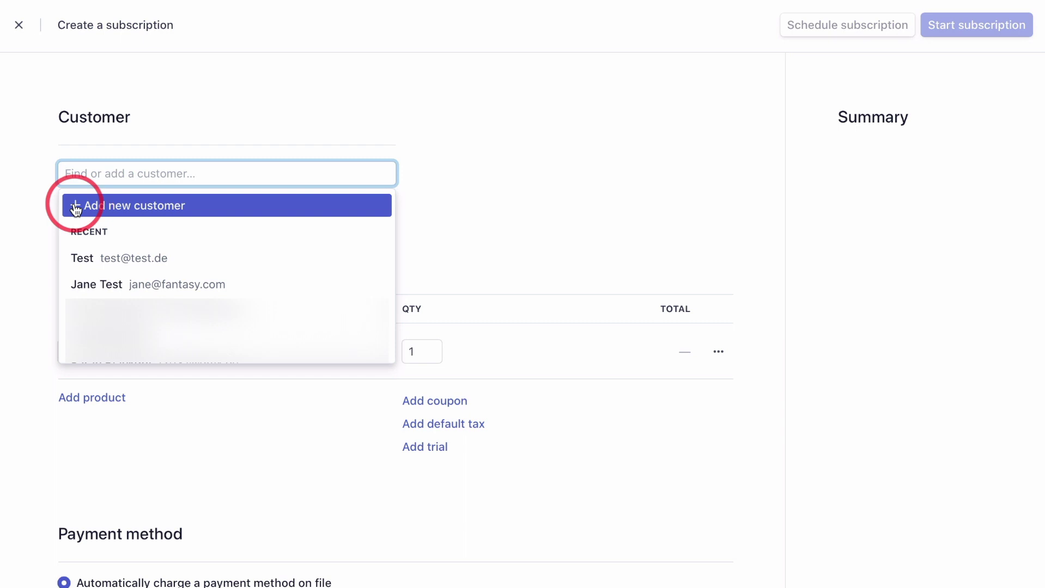
left_click(98, 285)
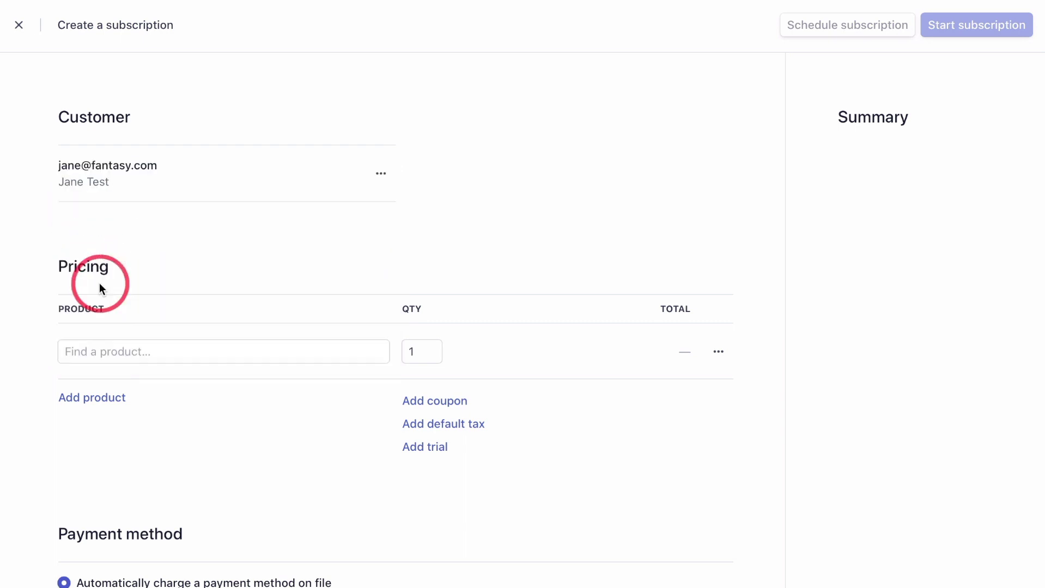
left_click(113, 351)
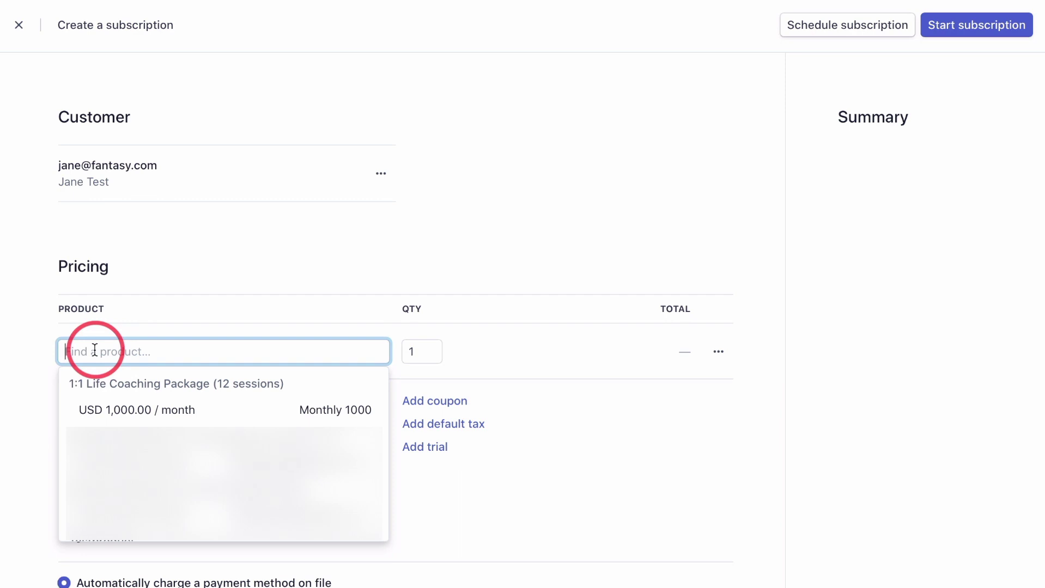
left_click(97, 393)
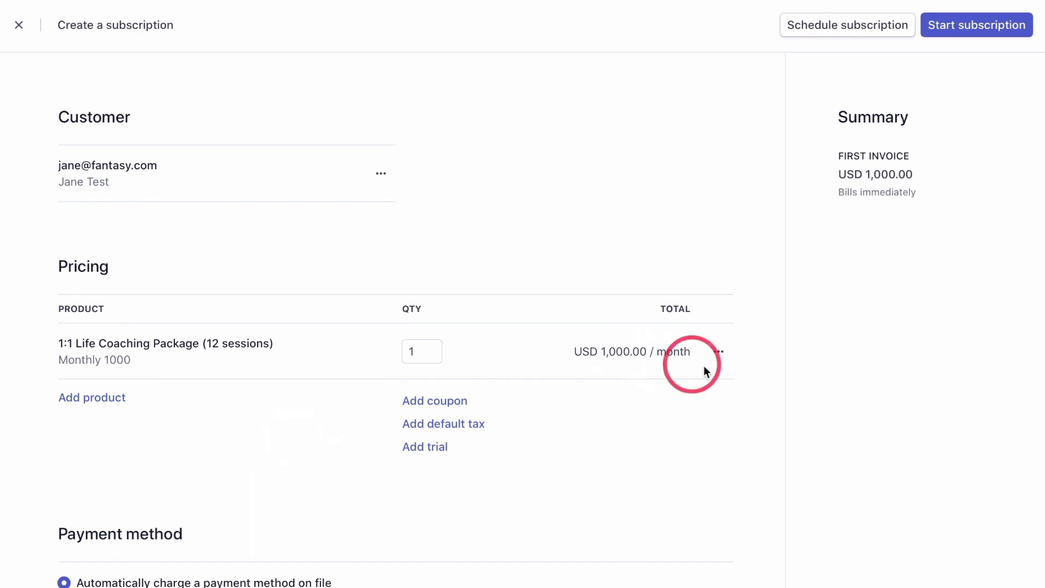
left_click(719, 354)
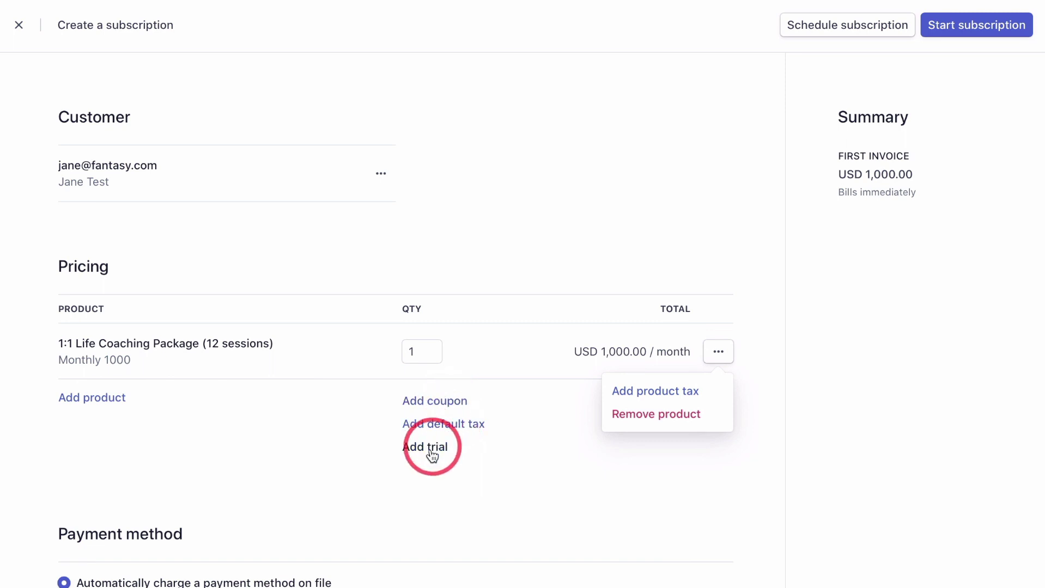
left_click(269, 474)
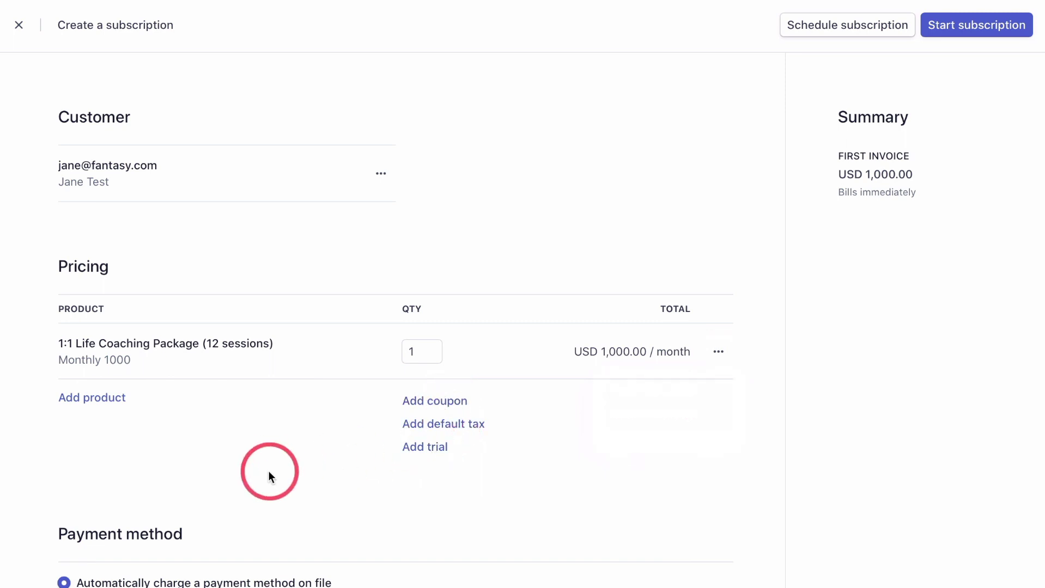
Set the payment method to email invoices for manual payment and review accepted payment methods.
scroll(269, 473, "down", 6)
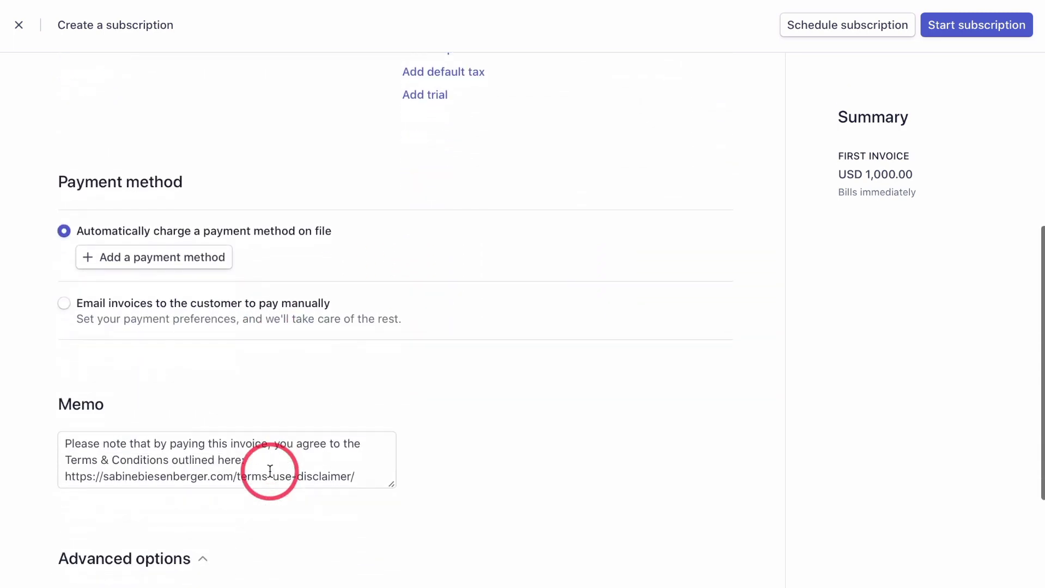
left_click(64, 305)
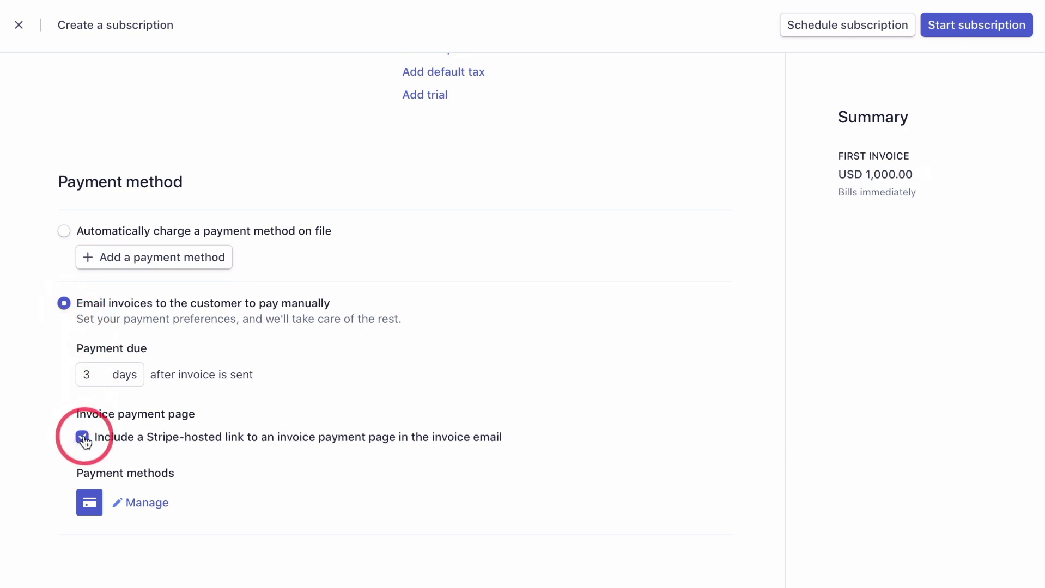
left_click(145, 503)
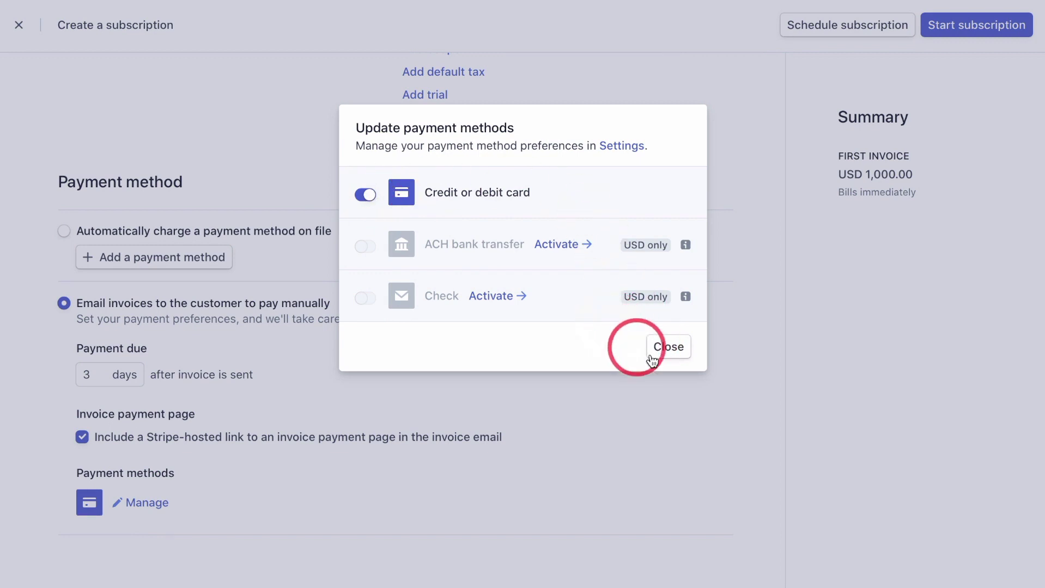
left_click(671, 350)
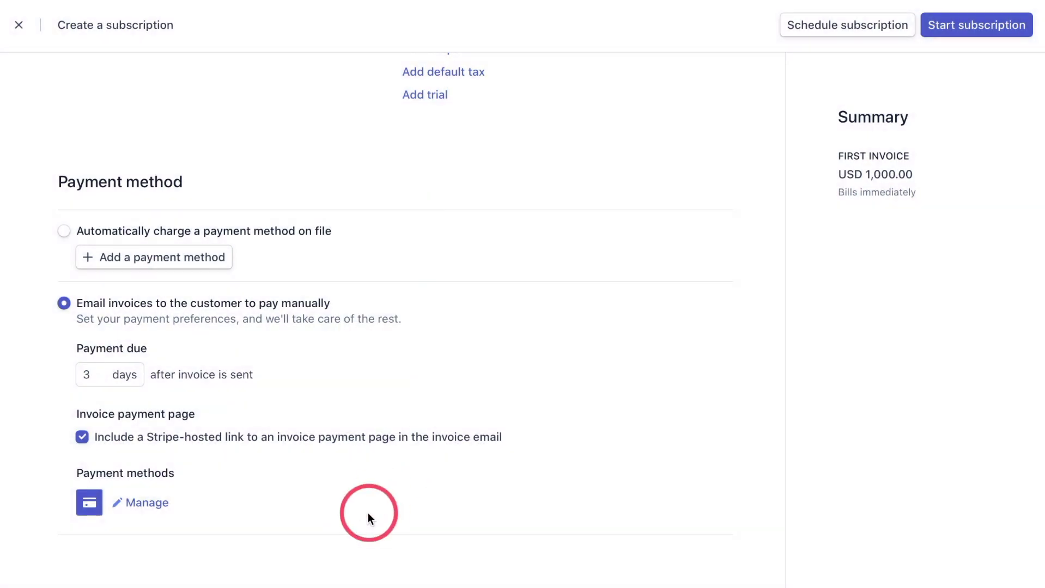
Bring up the subscription's start and end scheduling options.
scroll(369, 515, "down", 4)
scroll(367, 513, "down", 4)
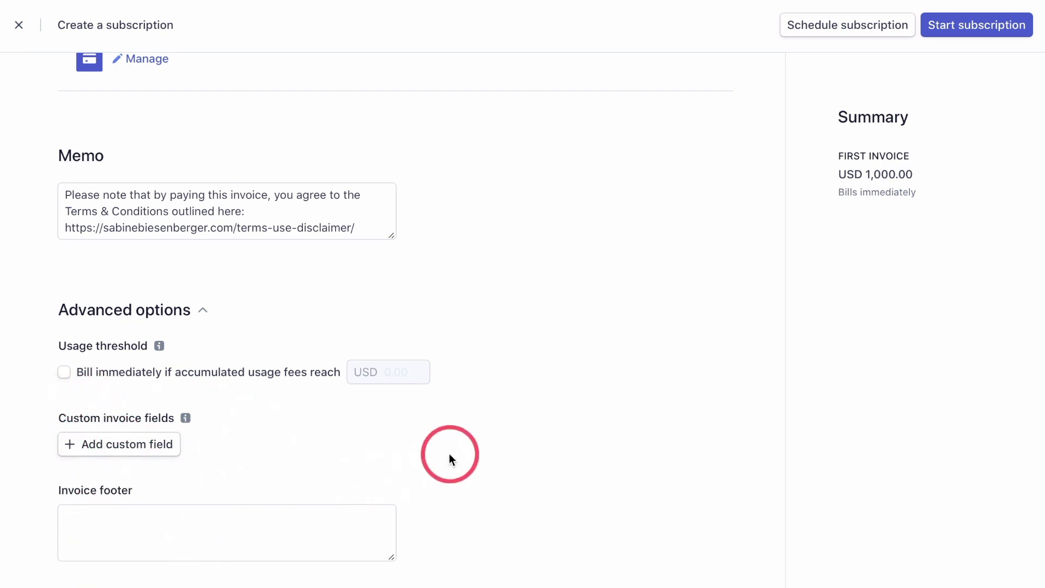
scroll(449, 454, "up", 15)
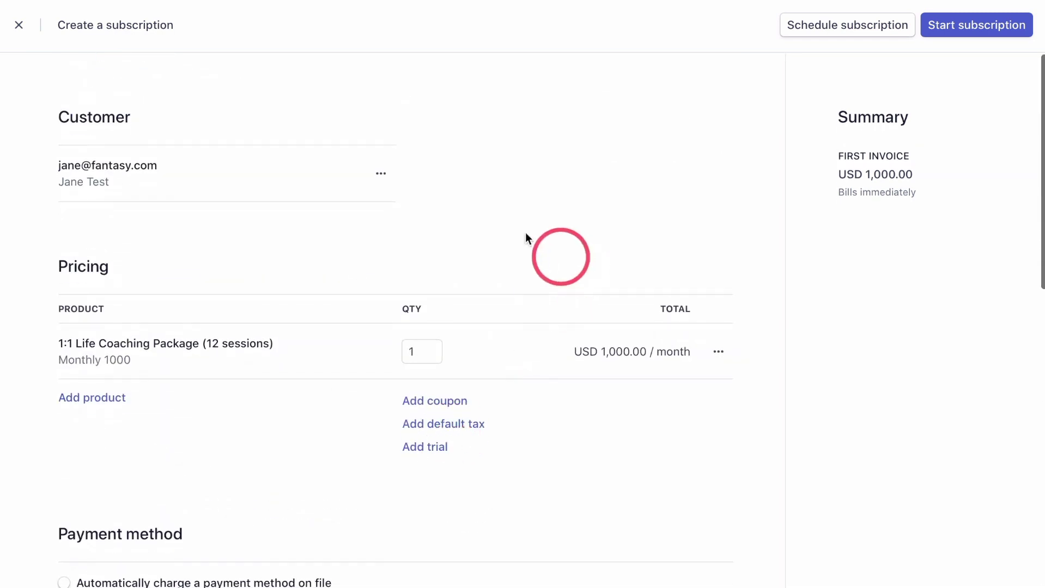
left_click(850, 32)
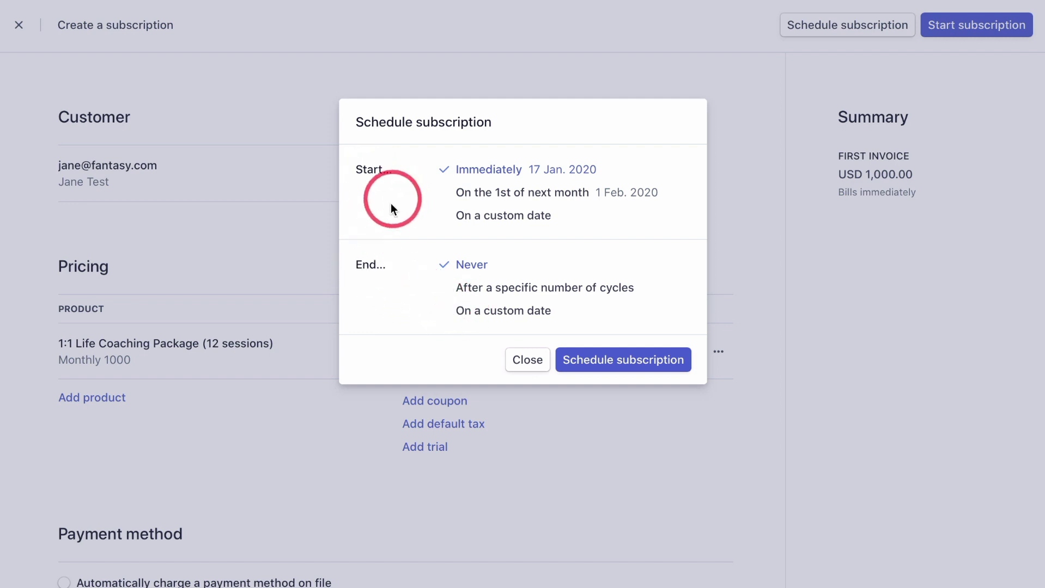
Make the subscription end after 3 billing cycles and confirm the schedule.
left_click(517, 289)
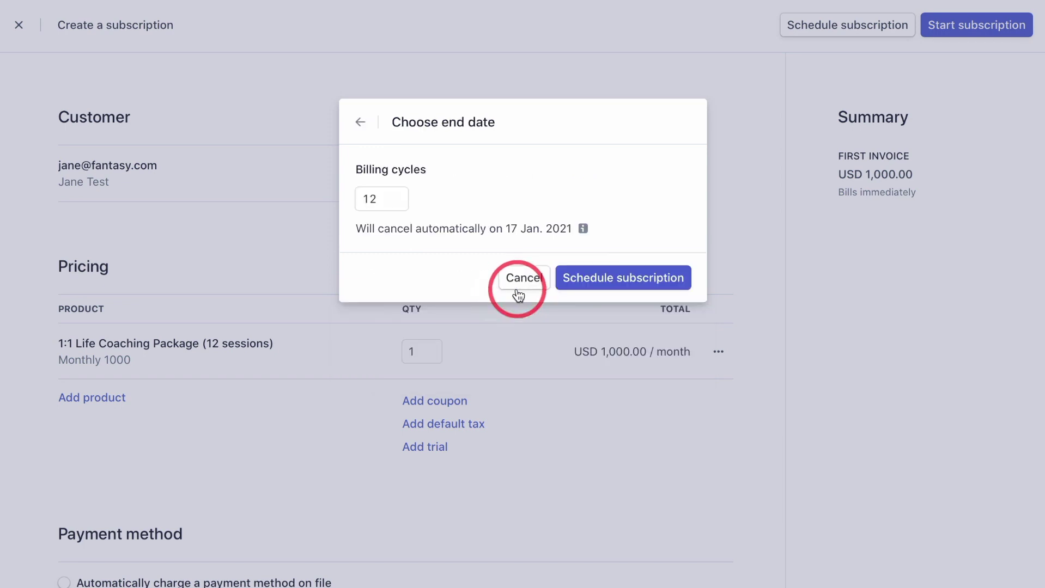
double_click(383, 206)
type("3")
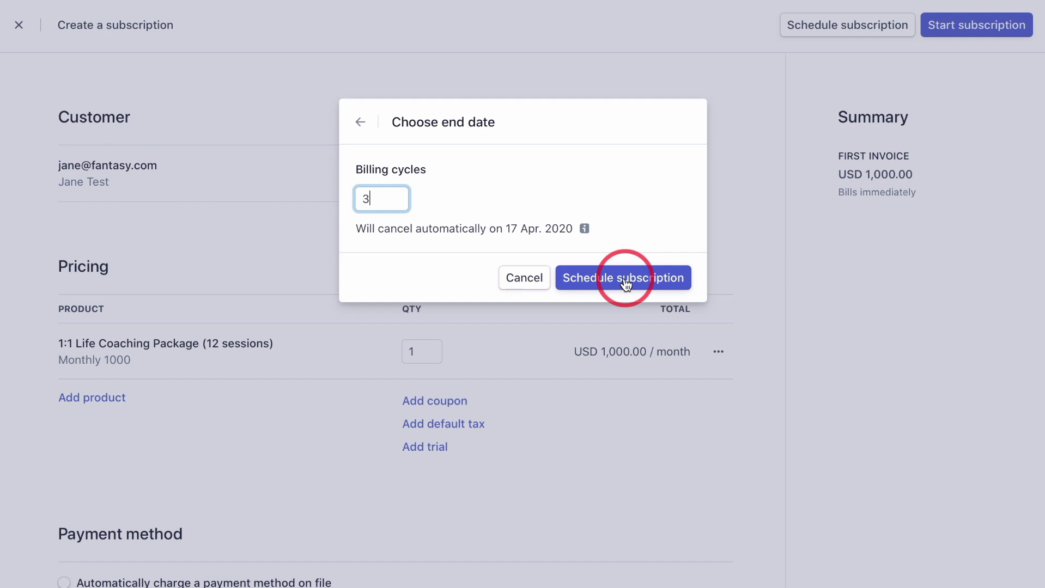
left_click(624, 278)
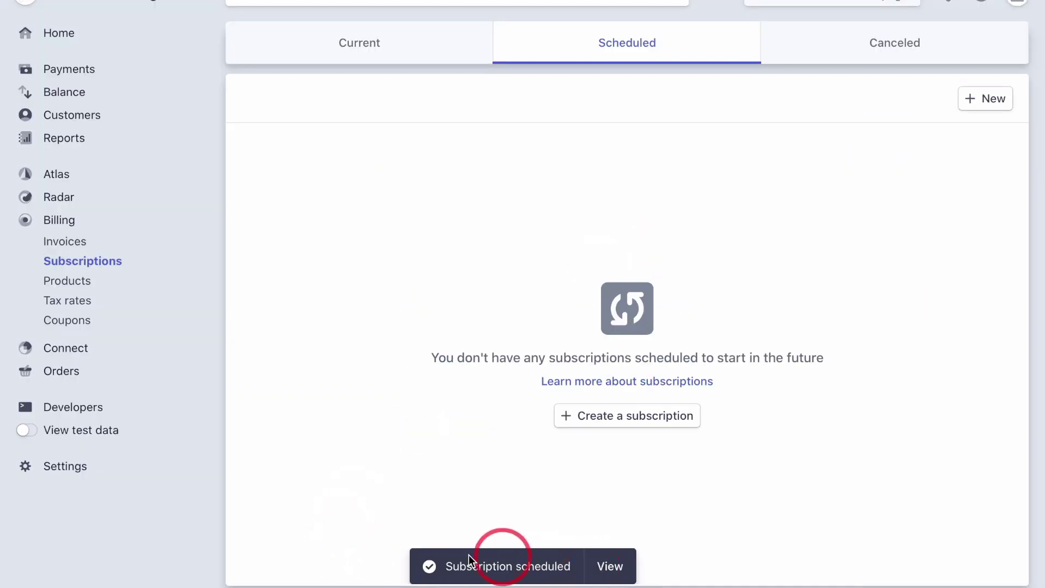
Open the scheduled coaching subscription and cancel it immediately with Cancel now.
scroll(463, 553, "down", 1)
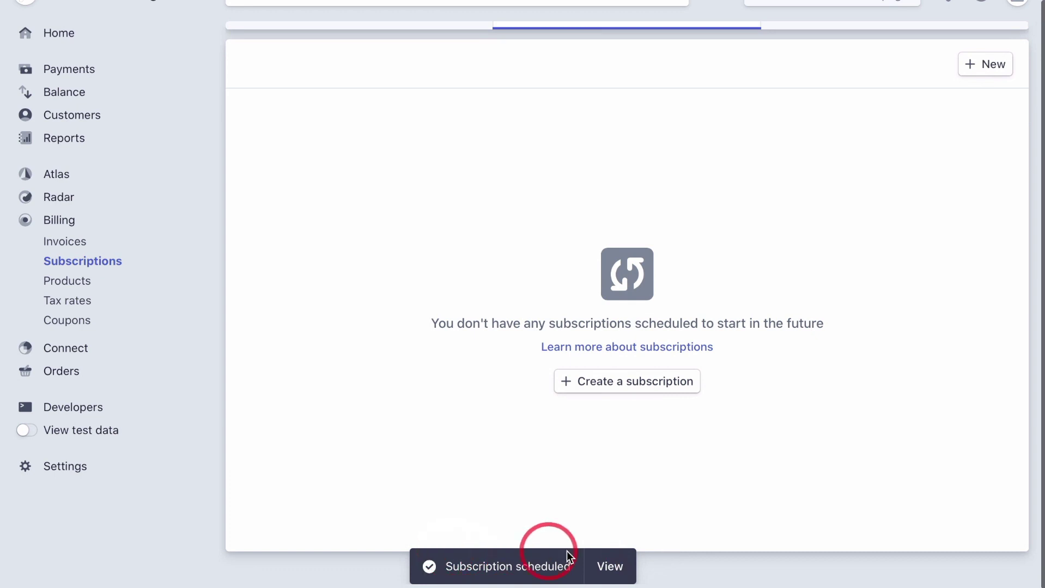
left_click(608, 565)
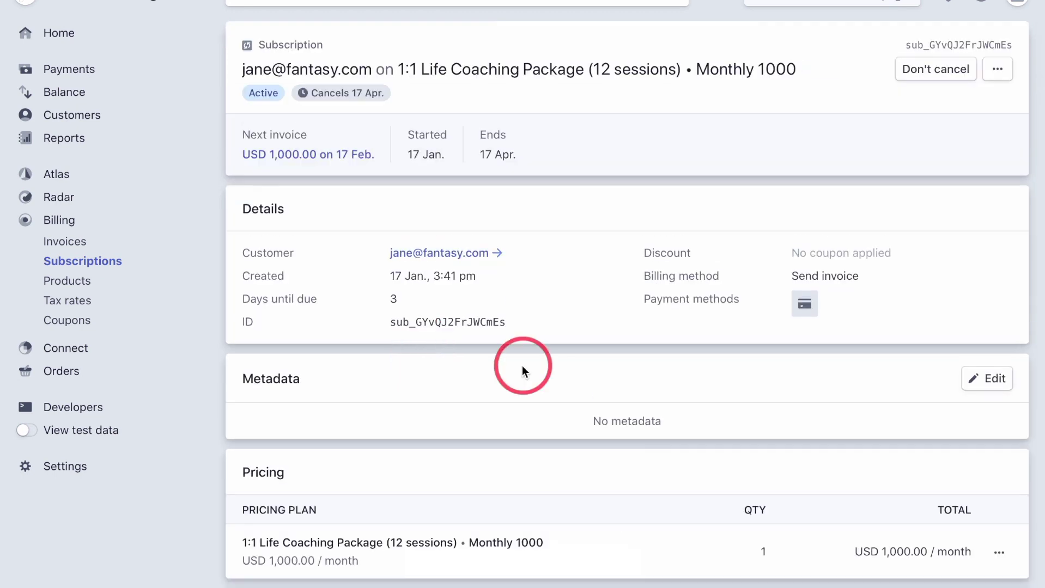
scroll(522, 365, "down", 3)
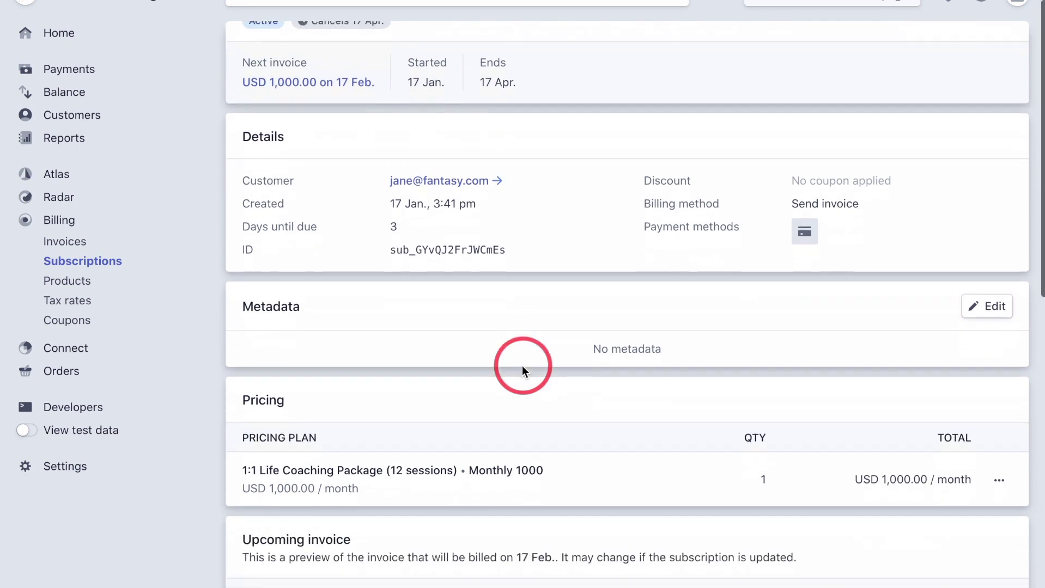
scroll(455, 434, "up", 3)
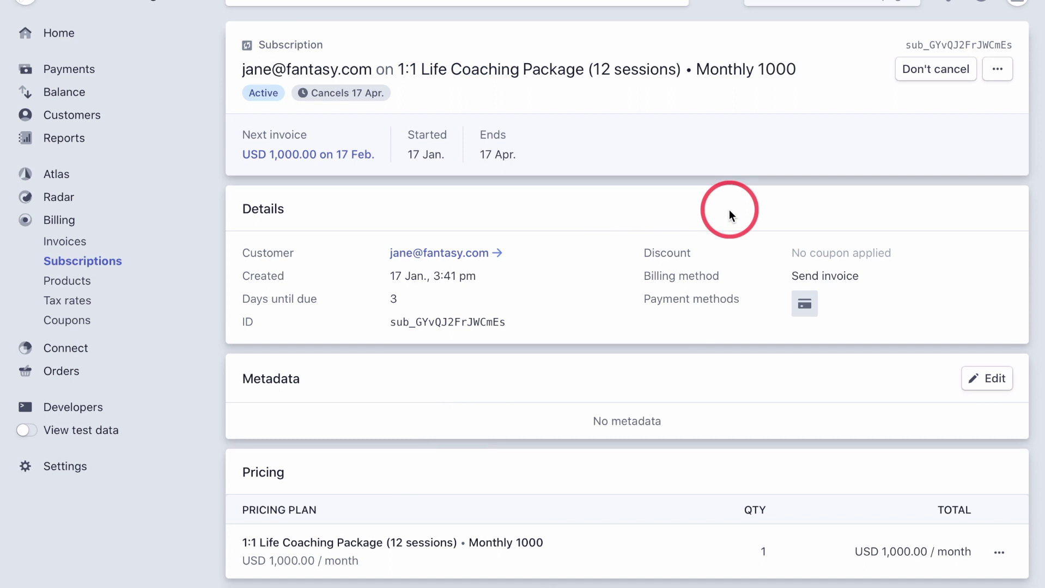
left_click(998, 74)
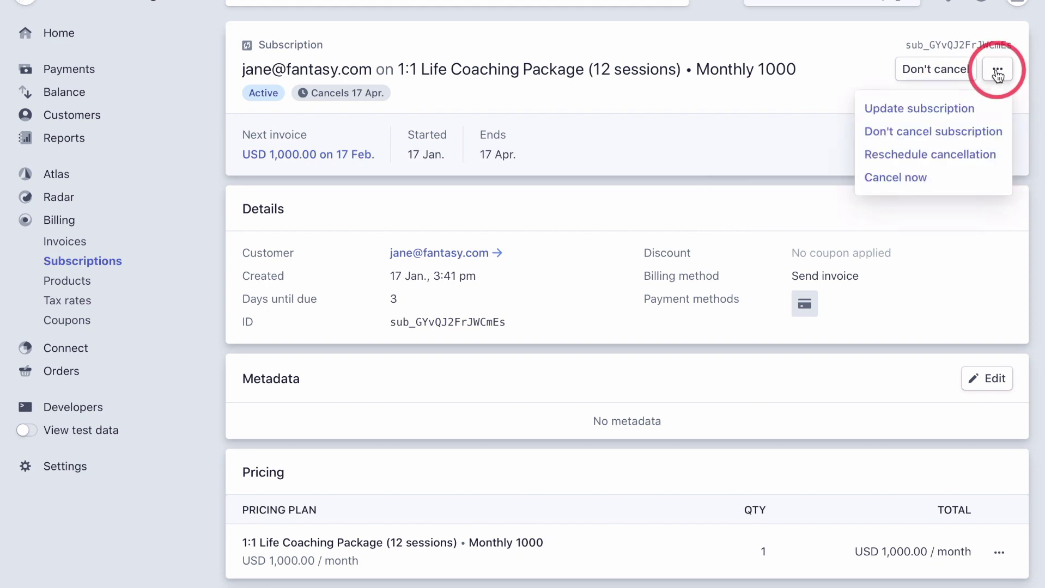
left_click(909, 184)
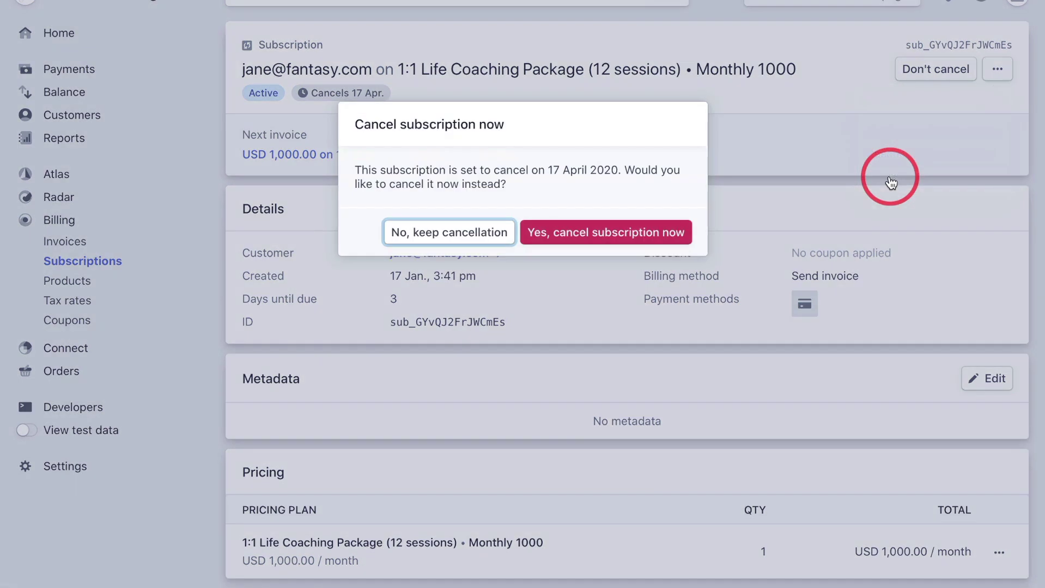
left_click(593, 236)
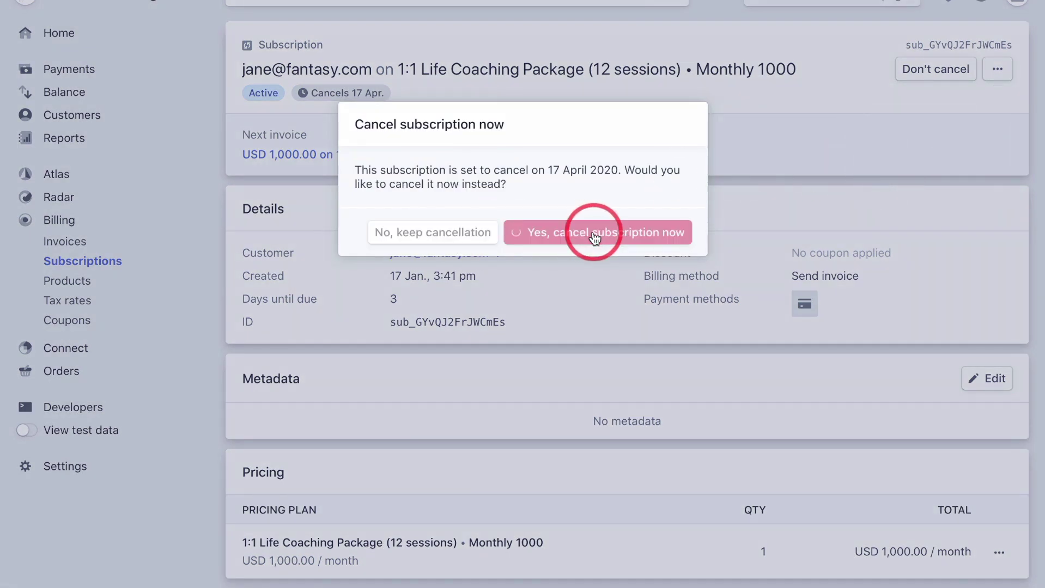